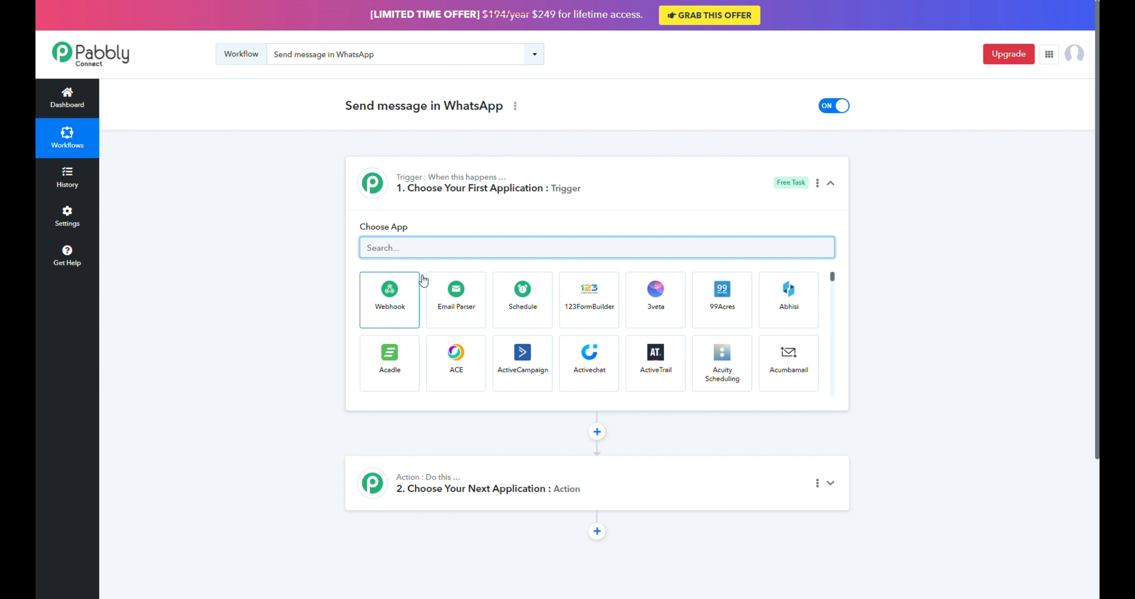
Set Webhook by Pabbly as the trigger and copy its webhook URL to start listening
{"action": "left_click", "coordinate": [386, 300]}
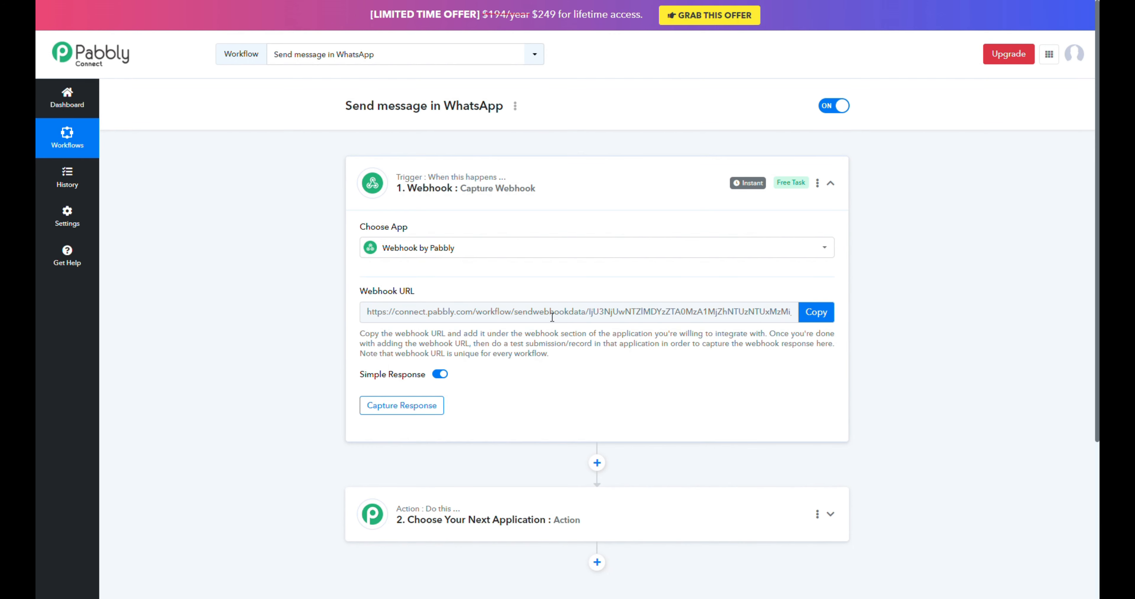
{"action": "left_click", "coordinate": [819, 314]}
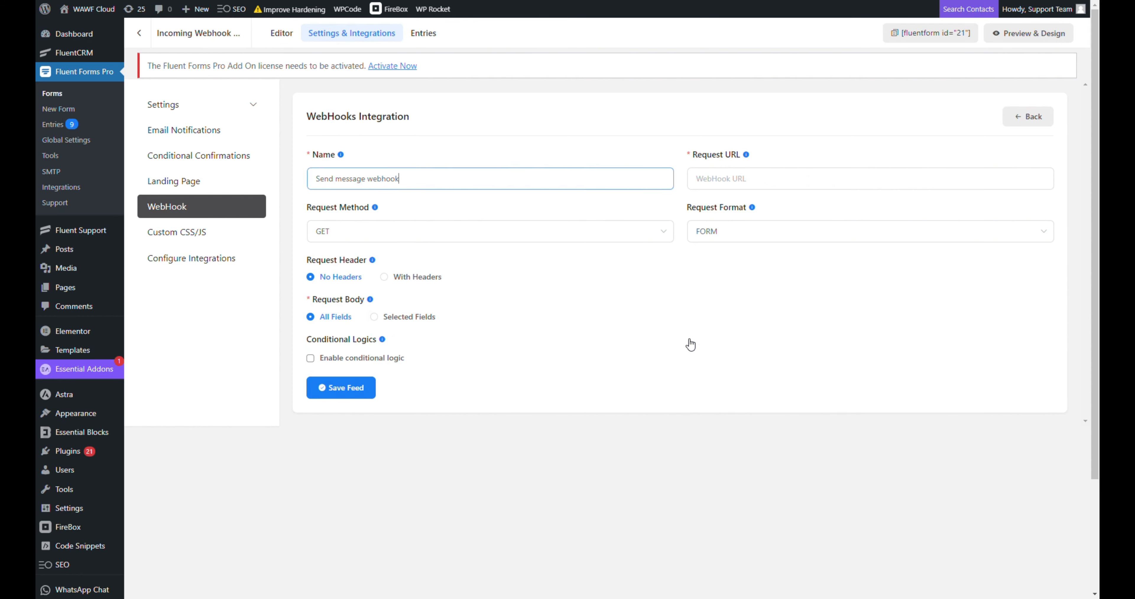
Start a new webhook feed named 'Send Message to WhatsApp' with the Pabbly URL as Request URL
{"action": "left_click", "coordinate": [1028, 116]}
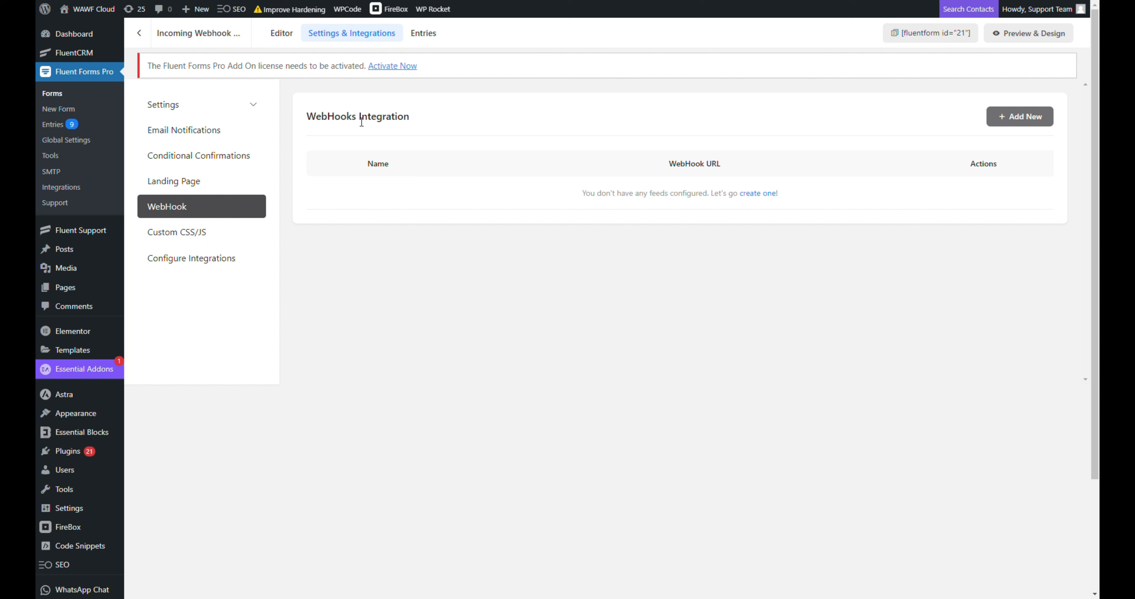
{"action": "left_click", "coordinate": [1019, 117]}
{"action": "left_click", "coordinate": [629, 180]}
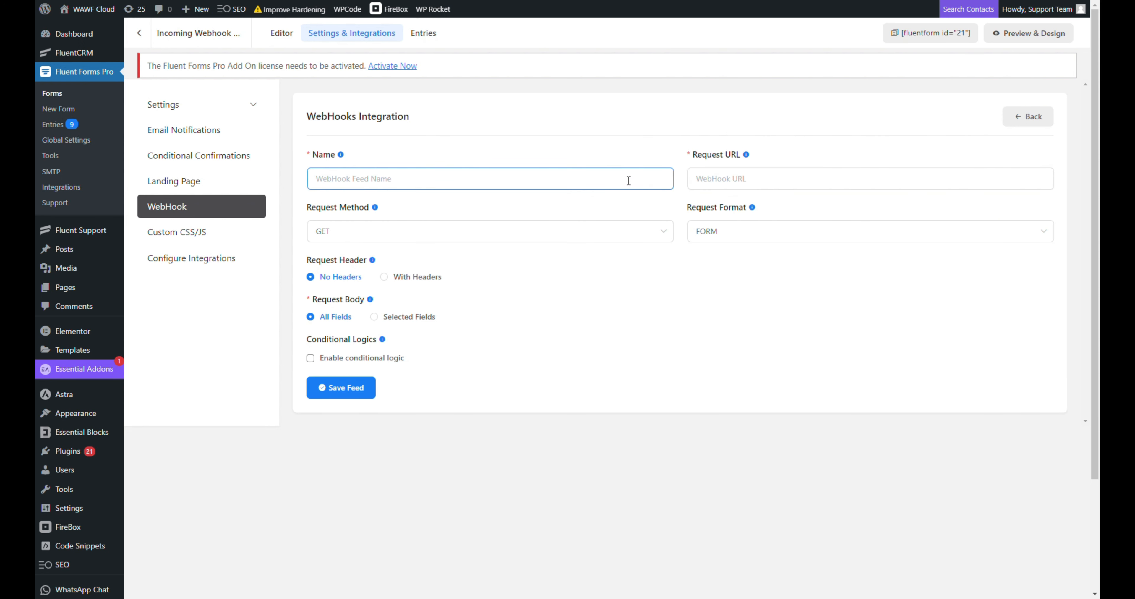
{"action": "key", "text": "ctrl+v"}
{"action": "left_click", "coordinate": [726, 184]}
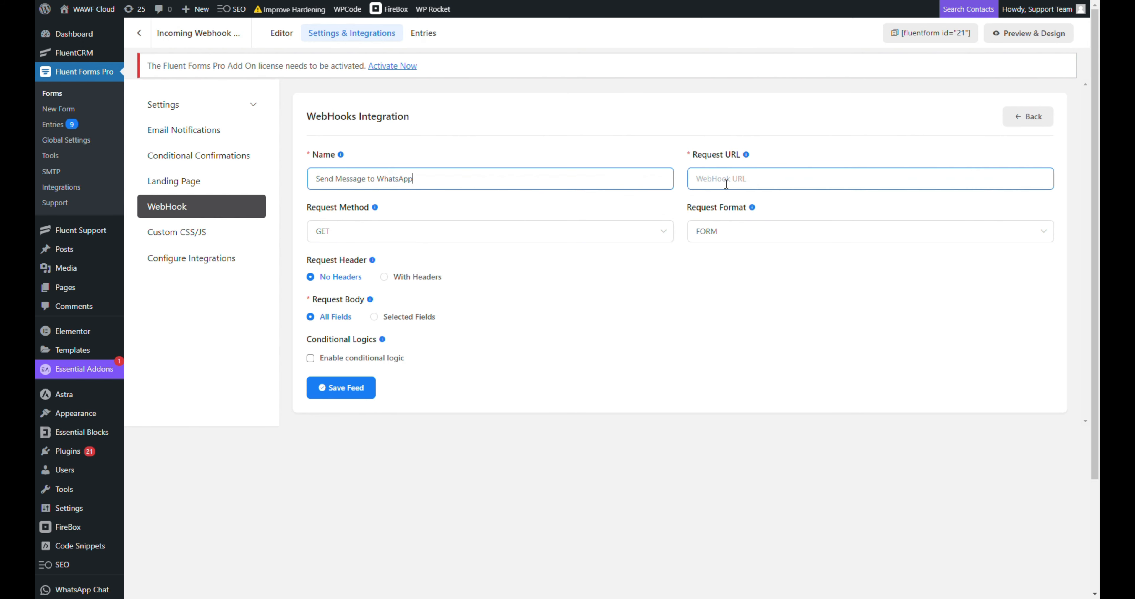
{"action": "key", "text": "ctrl+v"}
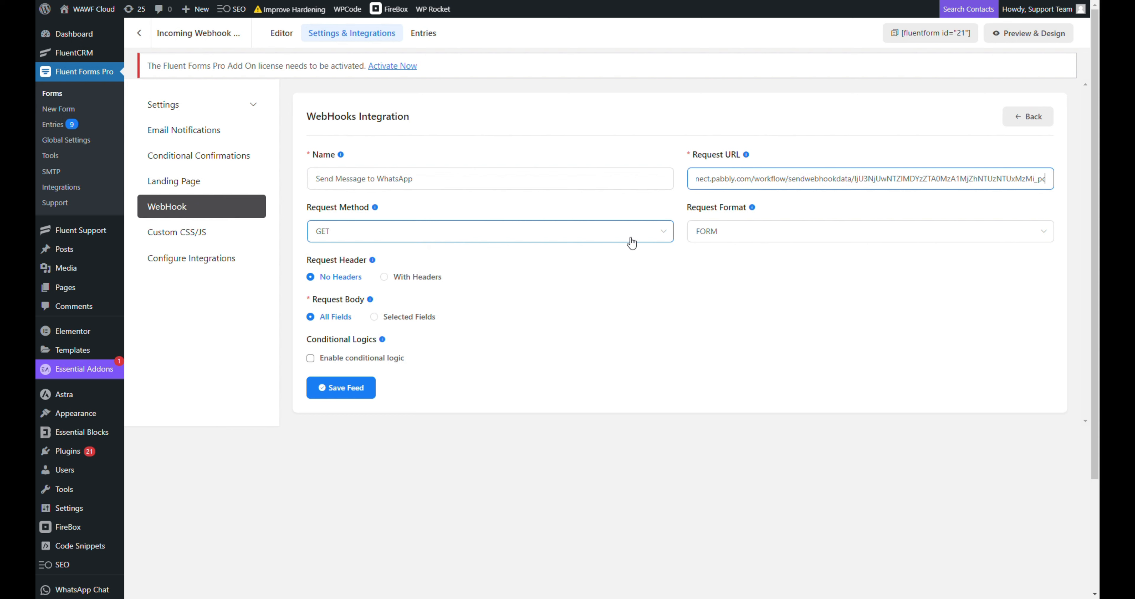
Set the feed's request format to JSON and save the feed
{"action": "left_click", "coordinate": [727, 236]}
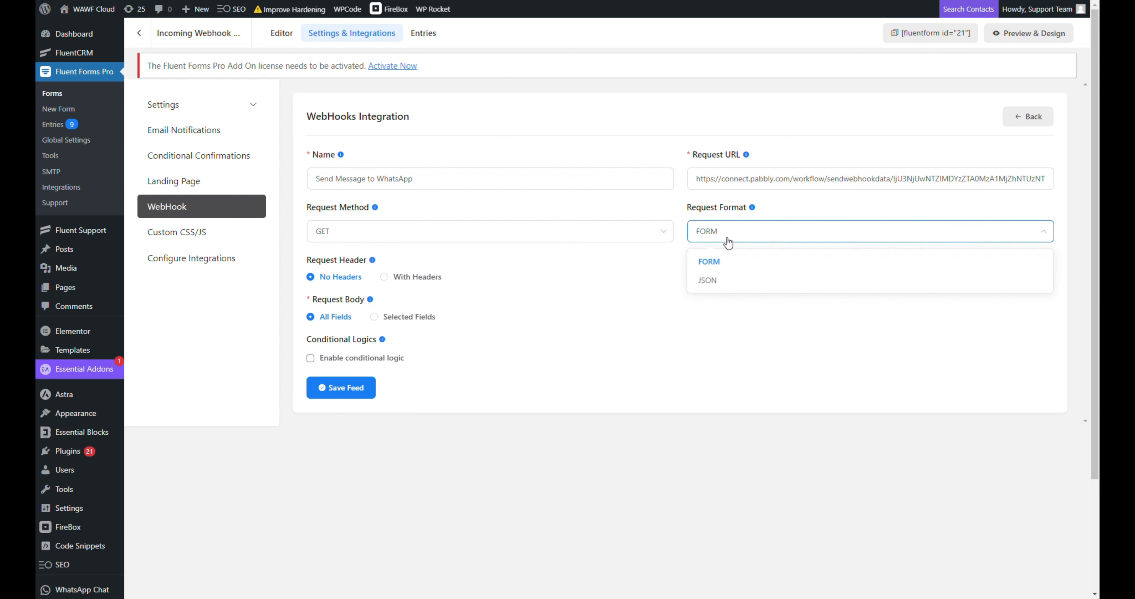
{"action": "left_click", "coordinate": [727, 279]}
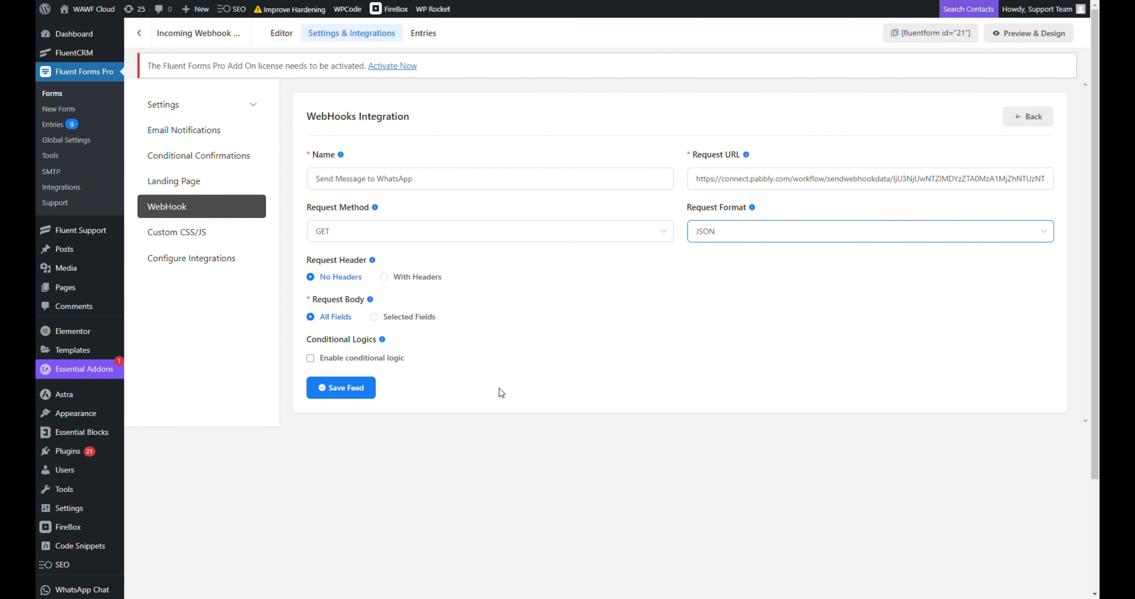
{"action": "left_click", "coordinate": [345, 392]}
{"action": "left_click", "coordinate": [346, 390]}
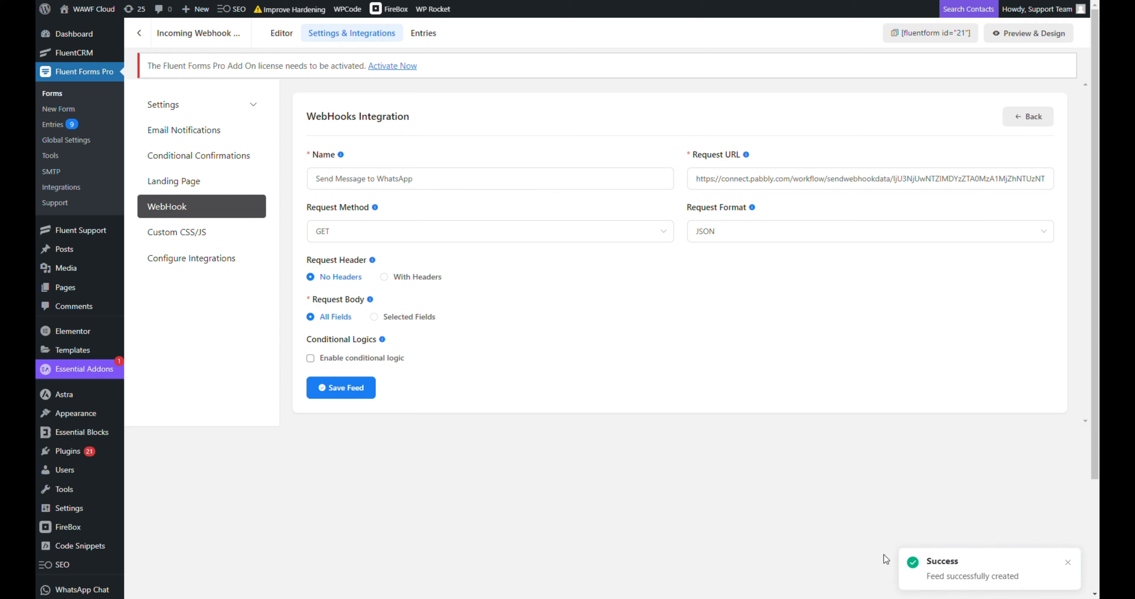
{"action": "key", "text": "ctrl+Tab"}
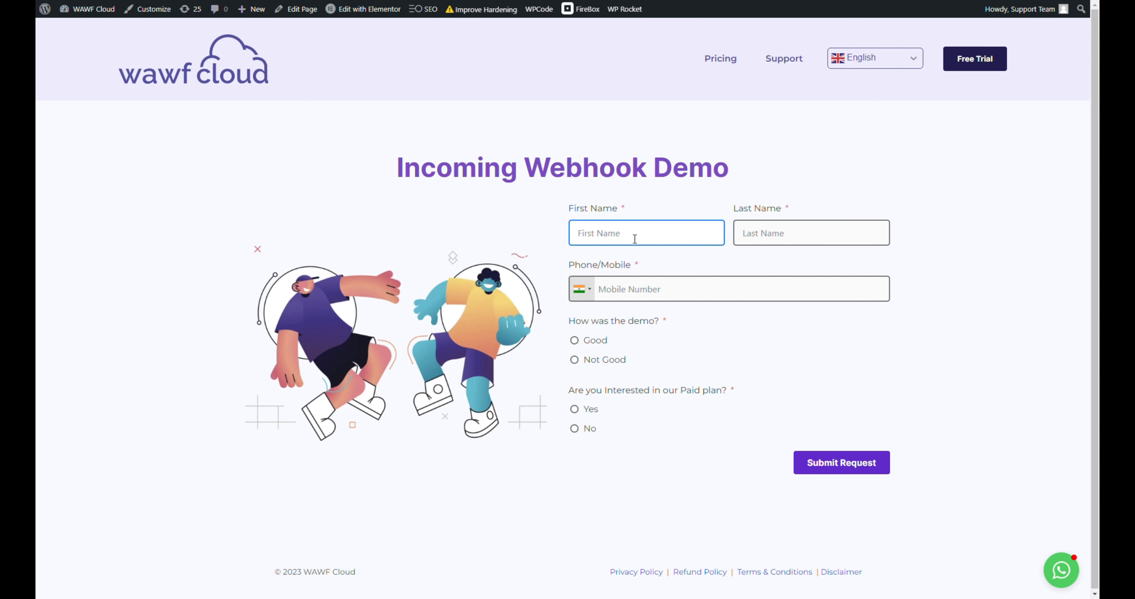
Fill in the last name and mobile number, rate Good, answer Yes to paid plan, and submit
{"action": "type", "text": "Smith"}
{"action": "type", "text": "Dae"}
{"action": "type", "text": "oe"}
{"action": "left_click", "coordinate": [634, 298]}
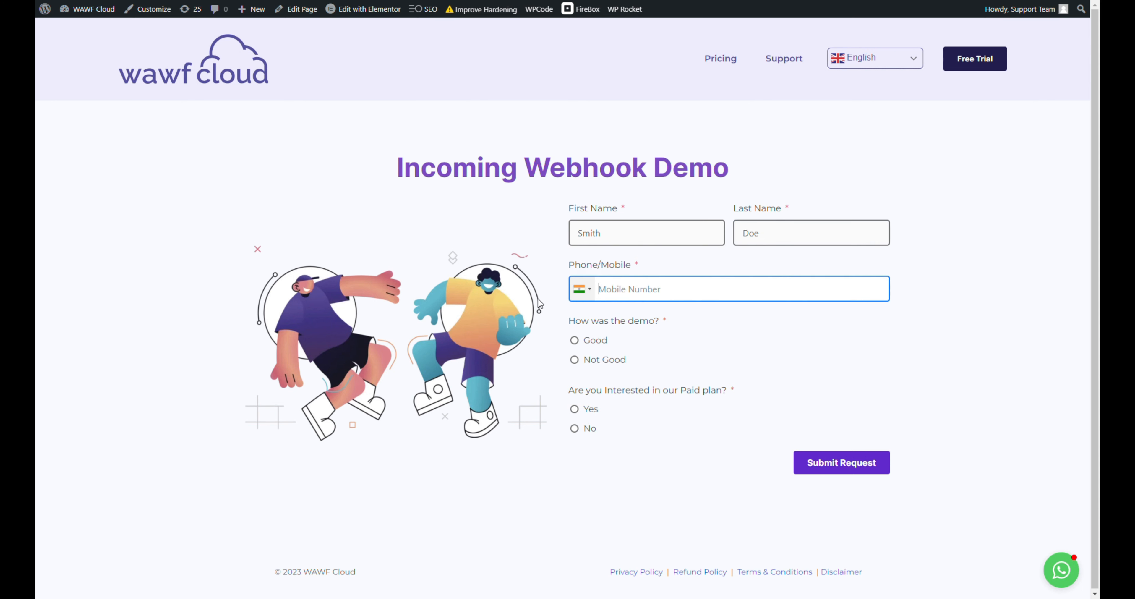
{"action": "key", "text": "ctrl+v"}
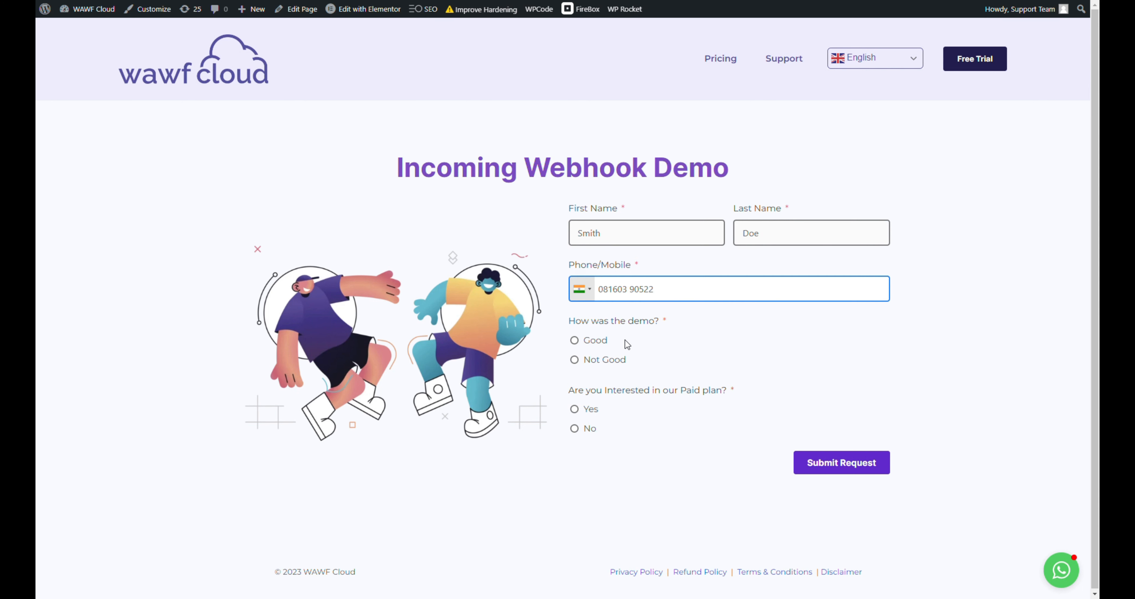
{"action": "left_click", "coordinate": [582, 341]}
{"action": "left_click", "coordinate": [580, 410]}
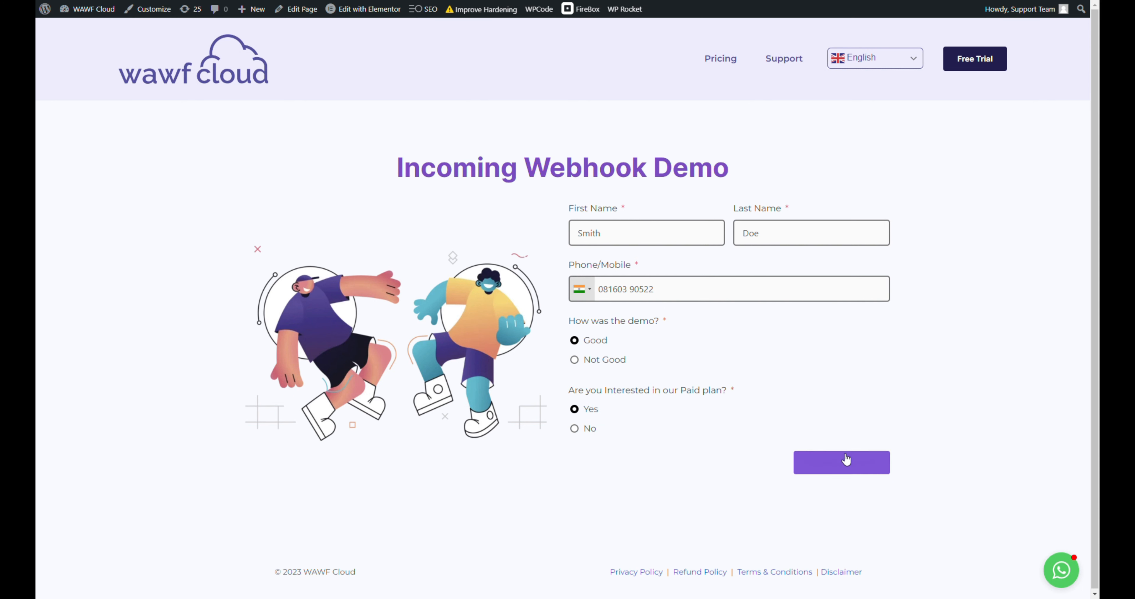
{"action": "left_click", "coordinate": [846, 466]}
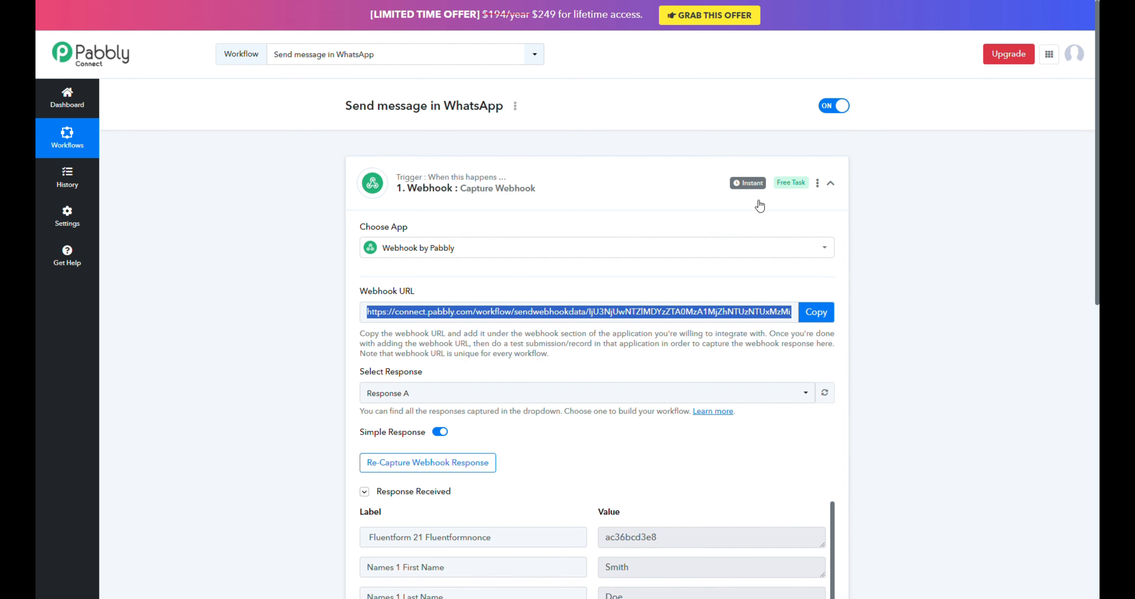
Scroll through the received Fluent Forms response fields, then down to the action step's app grid
{"action": "scroll", "coordinate": [805, 348], "scroll_direction": "down", "scroll_amount": 1}
{"action": "scroll", "coordinate": [807, 353], "scroll_direction": "down", "scroll_amount": 5}
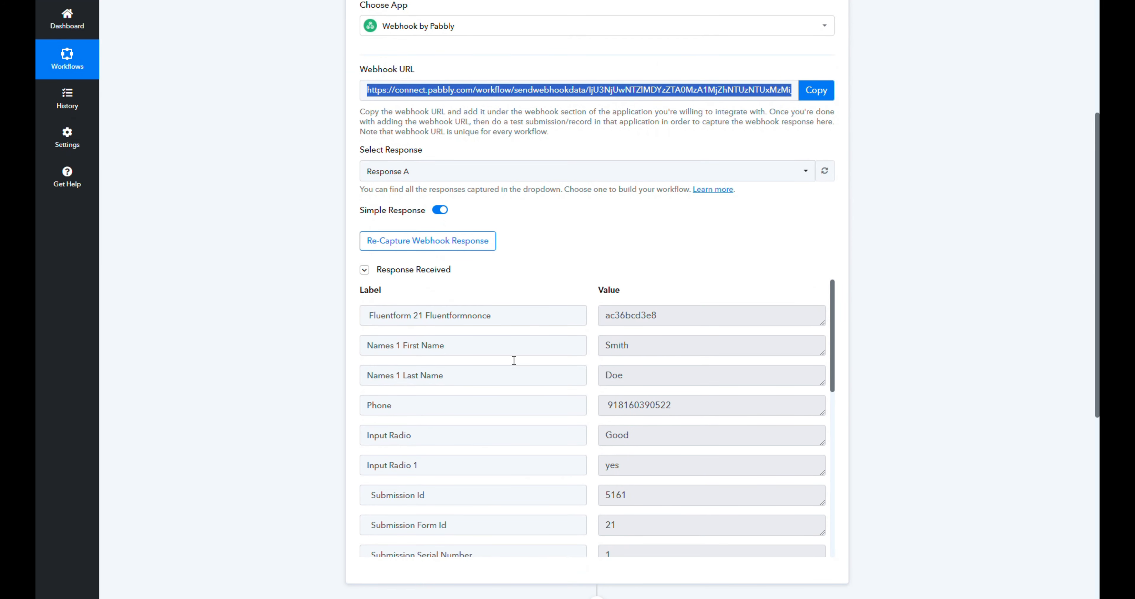
{"action": "scroll", "coordinate": [513, 360], "scroll_direction": "down", "scroll_amount": 15}
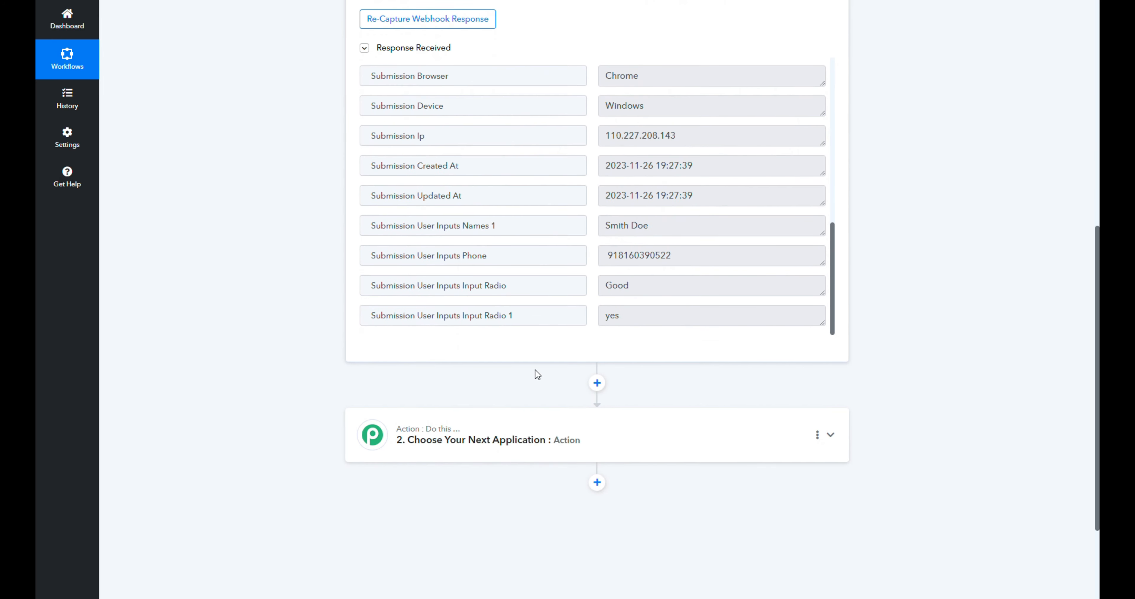
{"action": "scroll", "coordinate": [535, 369], "scroll_direction": "up", "scroll_amount": 3}
{"action": "scroll", "coordinate": [667, 295], "scroll_direction": "up", "scroll_amount": 10}
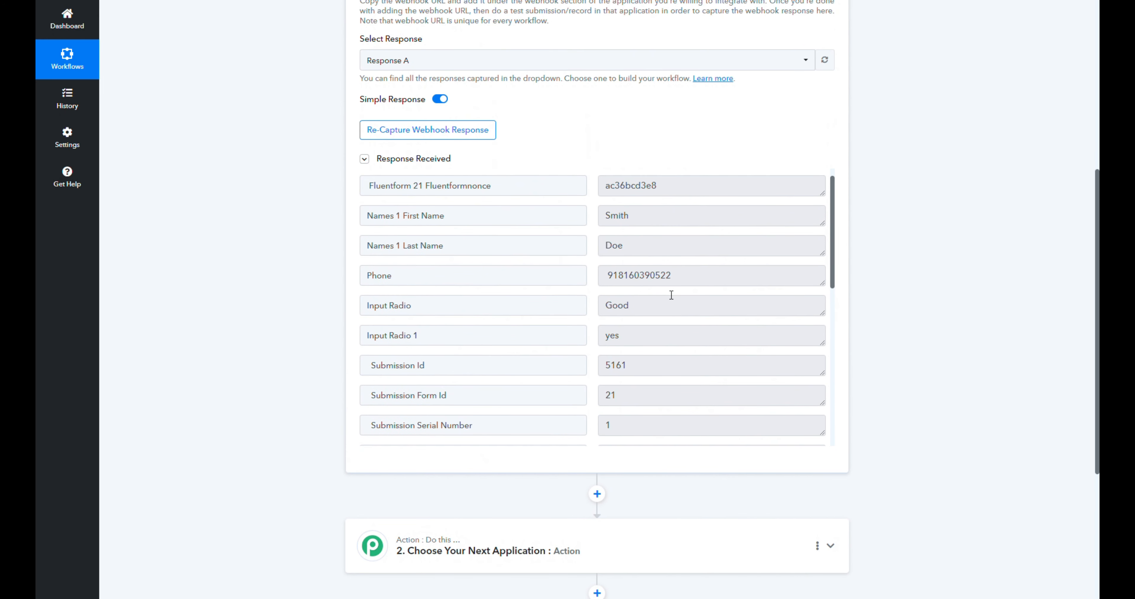
{"action": "scroll", "coordinate": [666, 290], "scroll_direction": "up", "scroll_amount": 1}
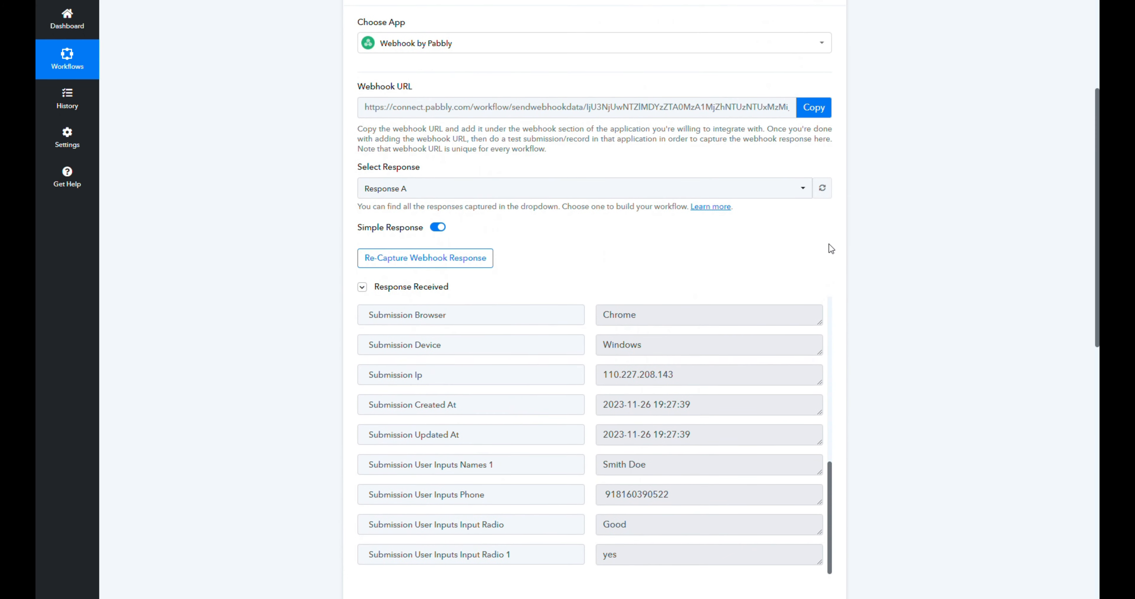
{"action": "scroll", "coordinate": [820, 249], "scroll_direction": "down", "scroll_amount": 5}
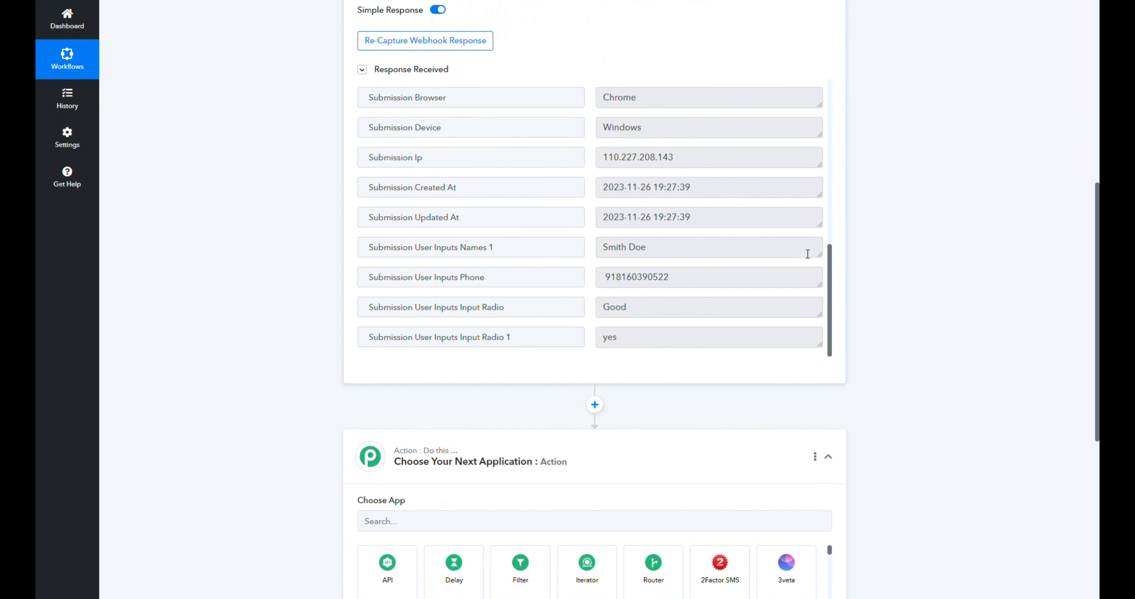
{"action": "scroll", "coordinate": [749, 273], "scroll_direction": "down", "scroll_amount": 6}
{"action": "scroll", "coordinate": [639, 265], "scroll_direction": "down", "scroll_amount": 1}
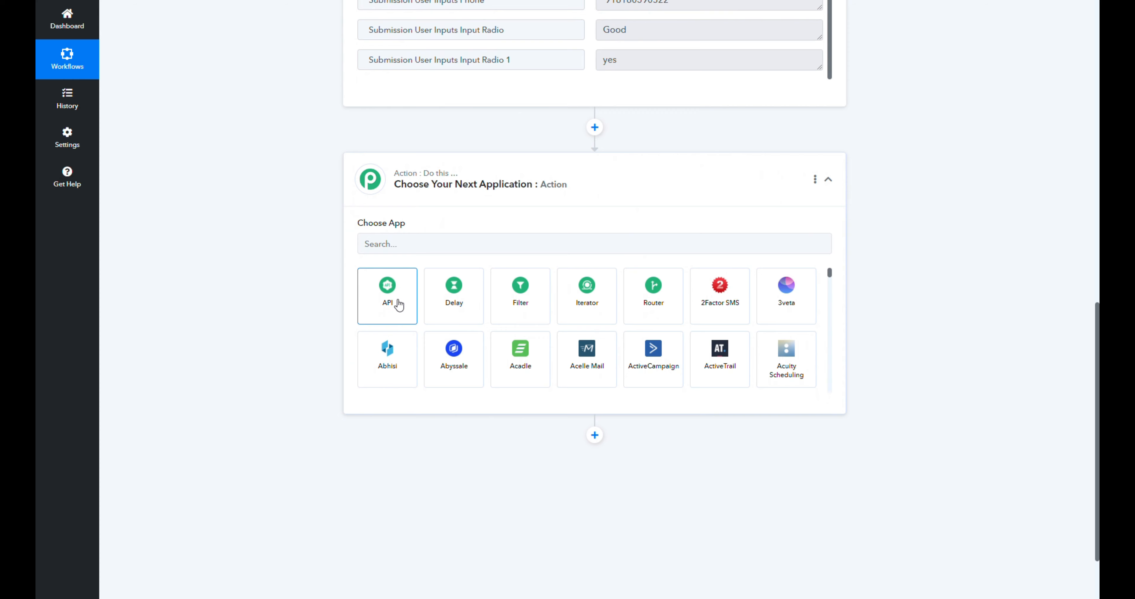
Set the action to API by Pabbly with Execute API Request and connect it
{"action": "left_click", "coordinate": [398, 304]}
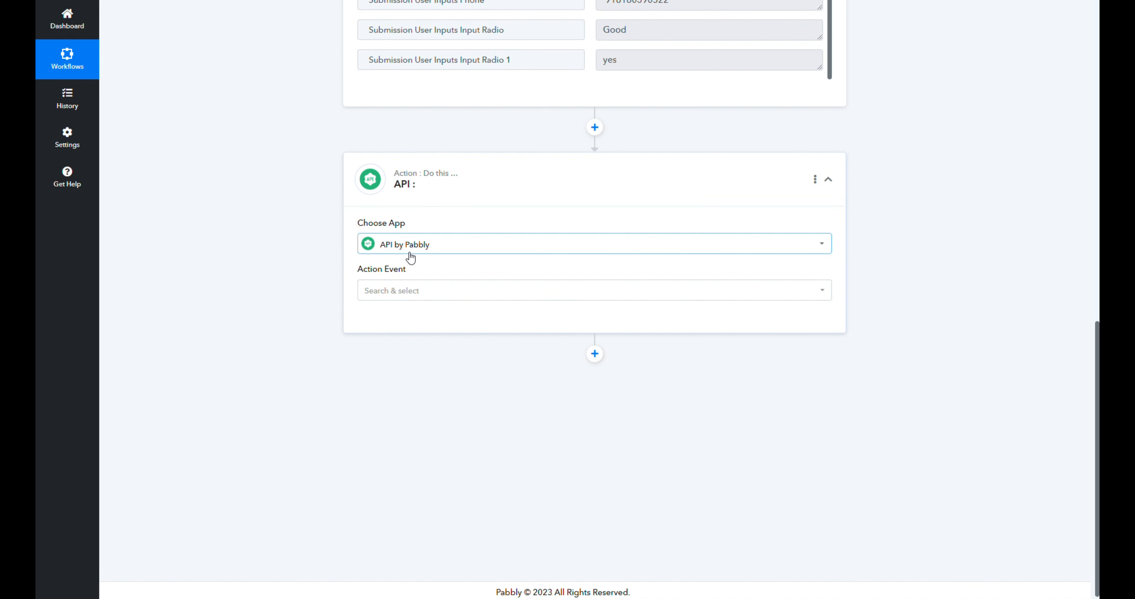
{"action": "left_click", "coordinate": [407, 294]}
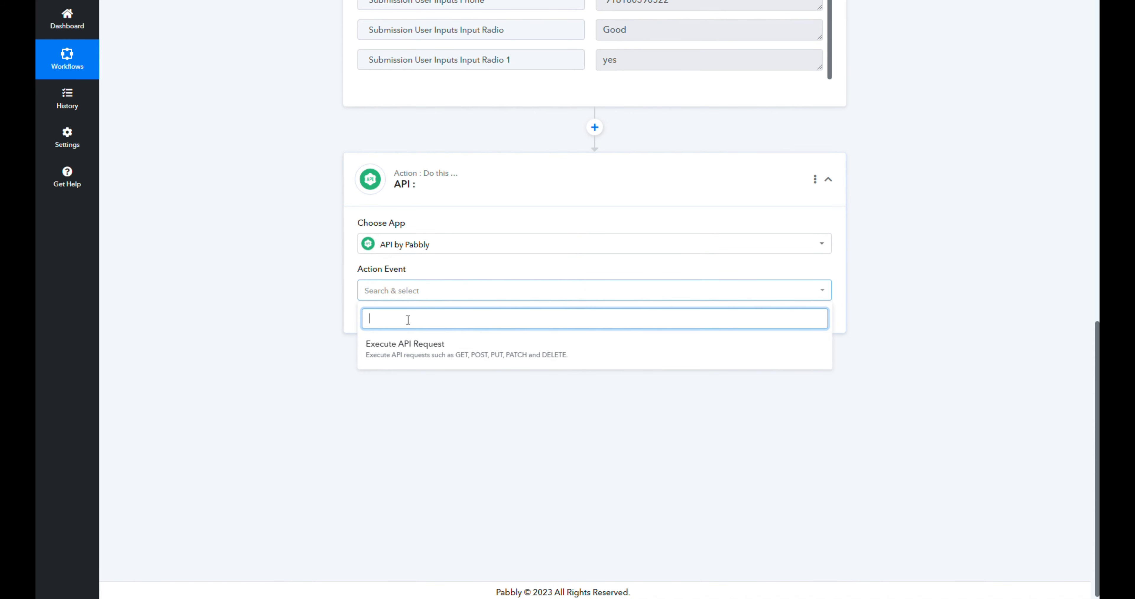
{"action": "left_click", "coordinate": [404, 358]}
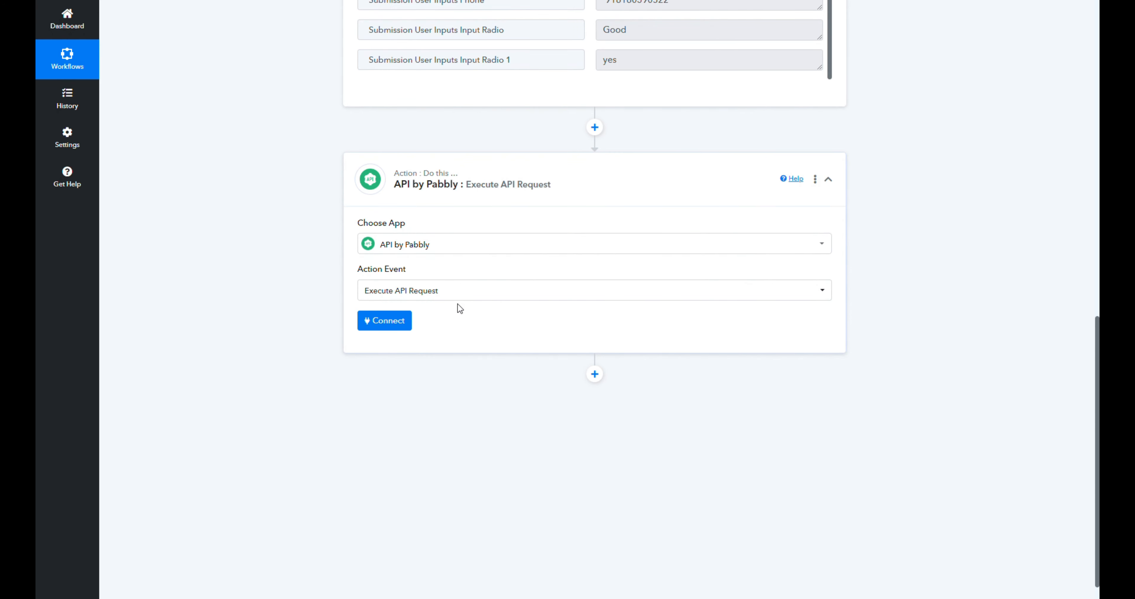
{"action": "left_click", "coordinate": [402, 323]}
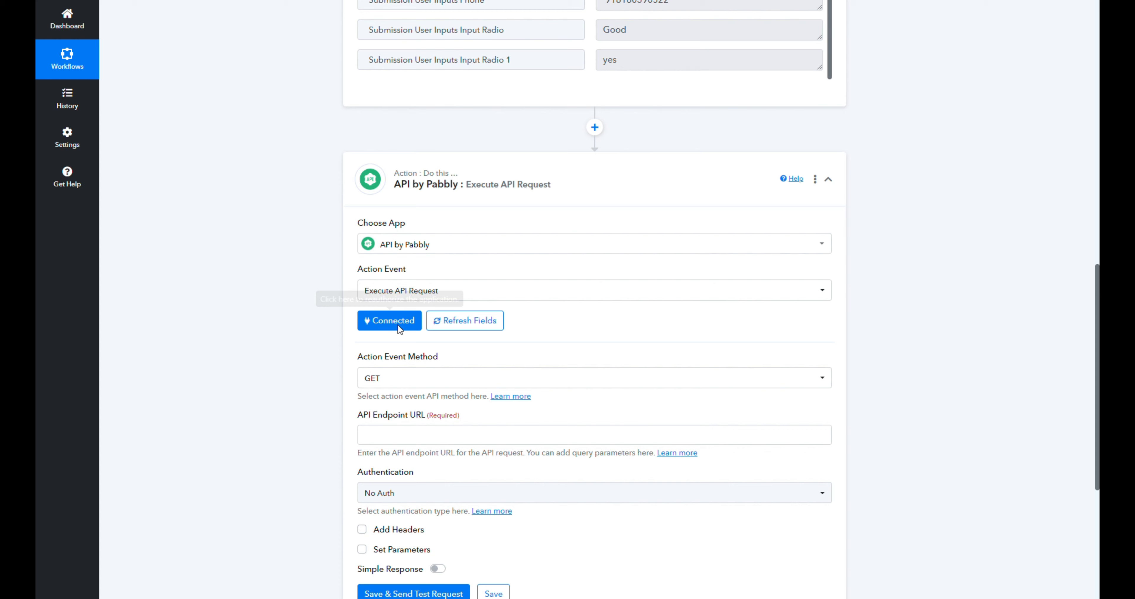
{"action": "scroll", "coordinate": [643, 328], "scroll_direction": "down", "scroll_amount": 2}
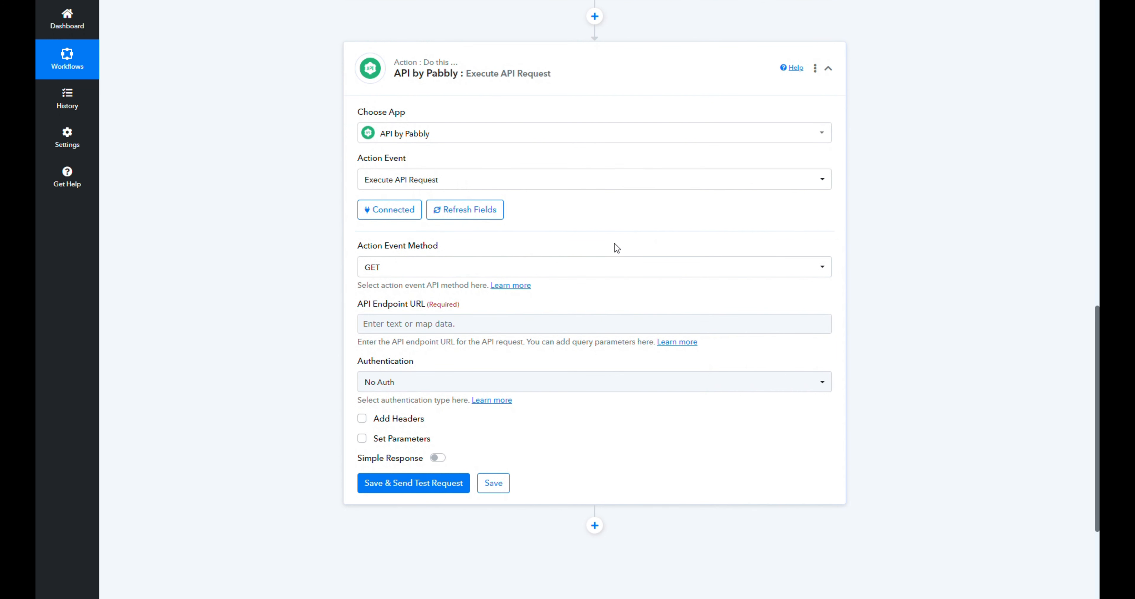
{"action": "left_click", "coordinate": [508, 377]}
{"action": "key", "text": "ctrl+Tab"}
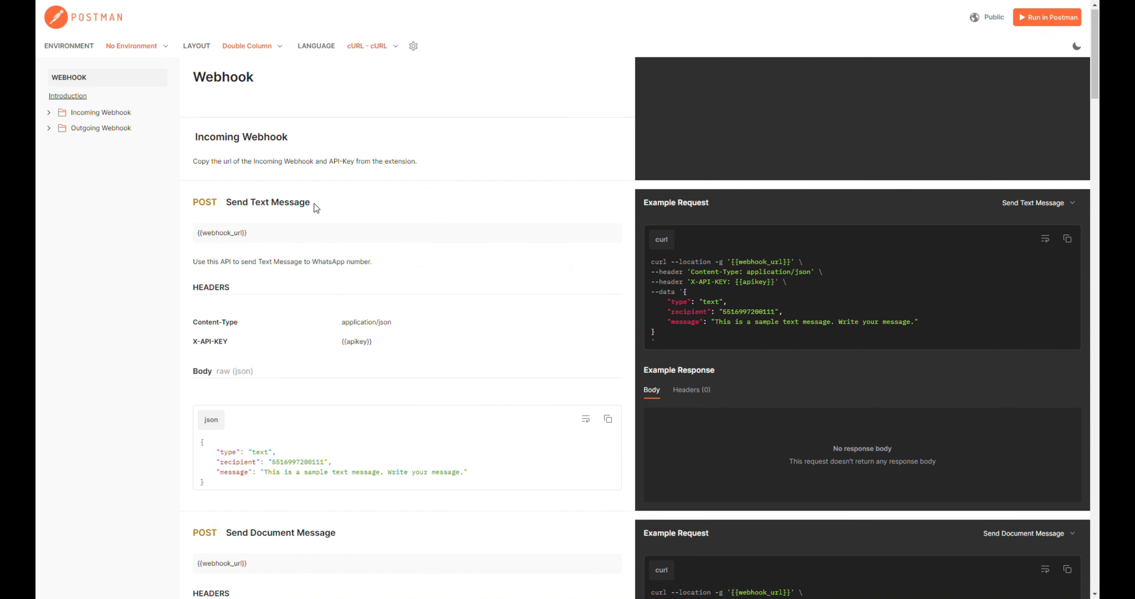
Scroll through the Postman webhook docs' message examples and back up to Send Text Message
{"action": "scroll", "coordinate": [316, 207], "scroll_direction": "down", "scroll_amount": 5}
{"action": "scroll", "coordinate": [317, 207], "scroll_direction": "down", "scroll_amount": 2}
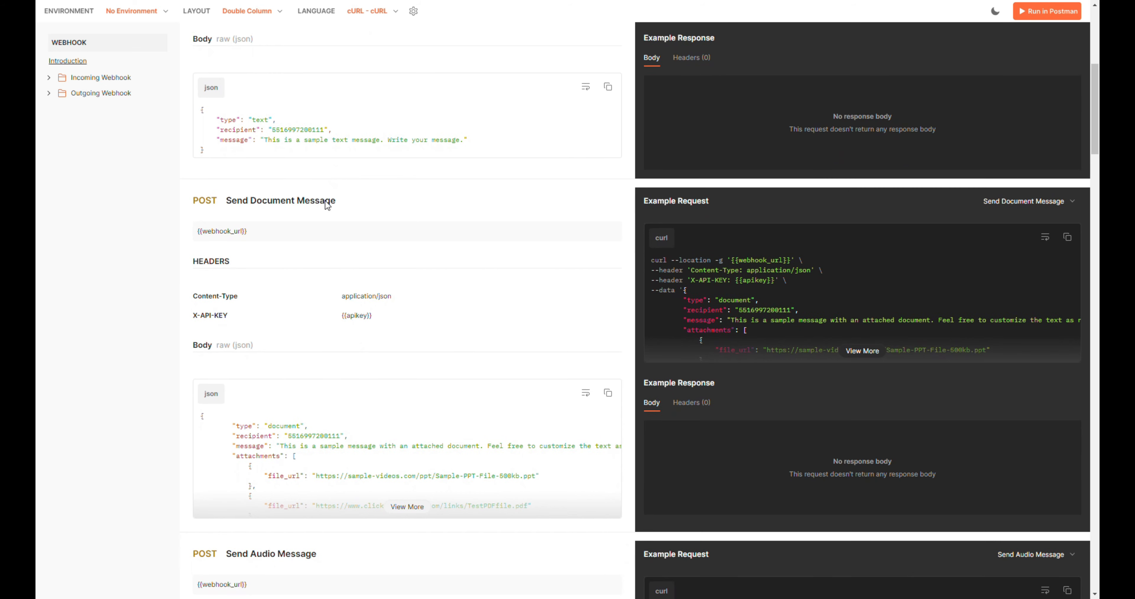
{"action": "scroll", "coordinate": [326, 200], "scroll_direction": "down", "scroll_amount": 6}
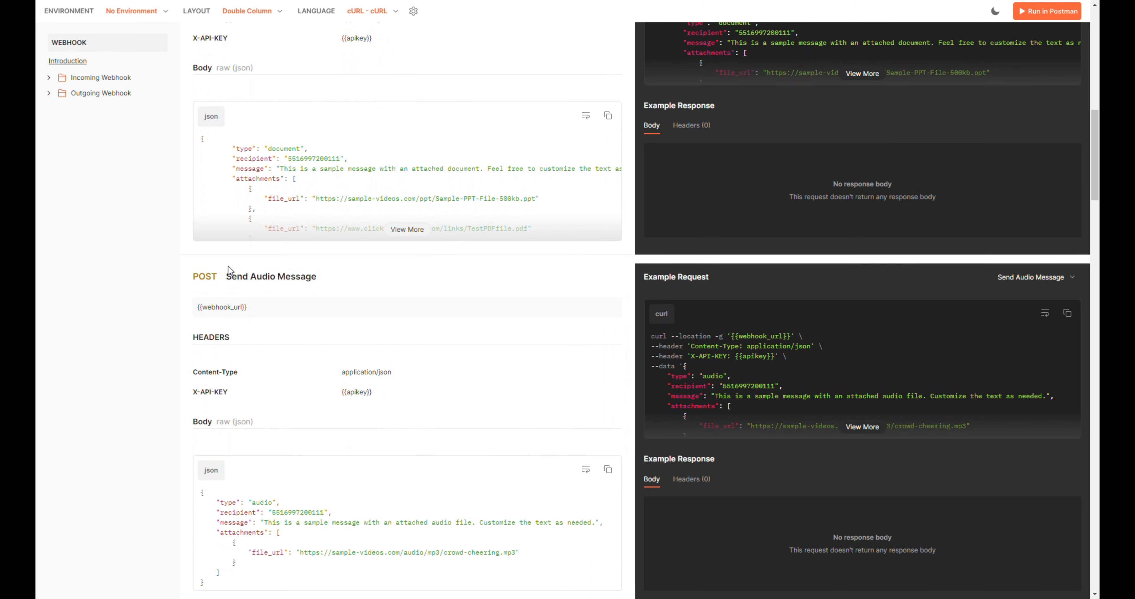
{"action": "scroll", "coordinate": [229, 264], "scroll_direction": "down", "scroll_amount": 8}
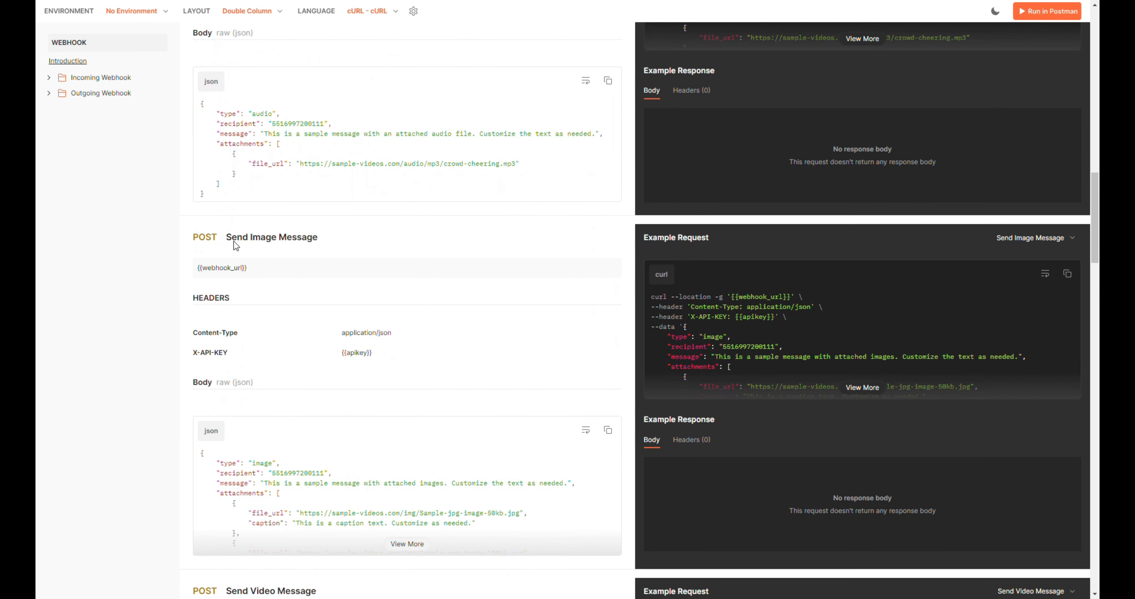
{"action": "scroll", "coordinate": [352, 240], "scroll_direction": "down", "scroll_amount": 6}
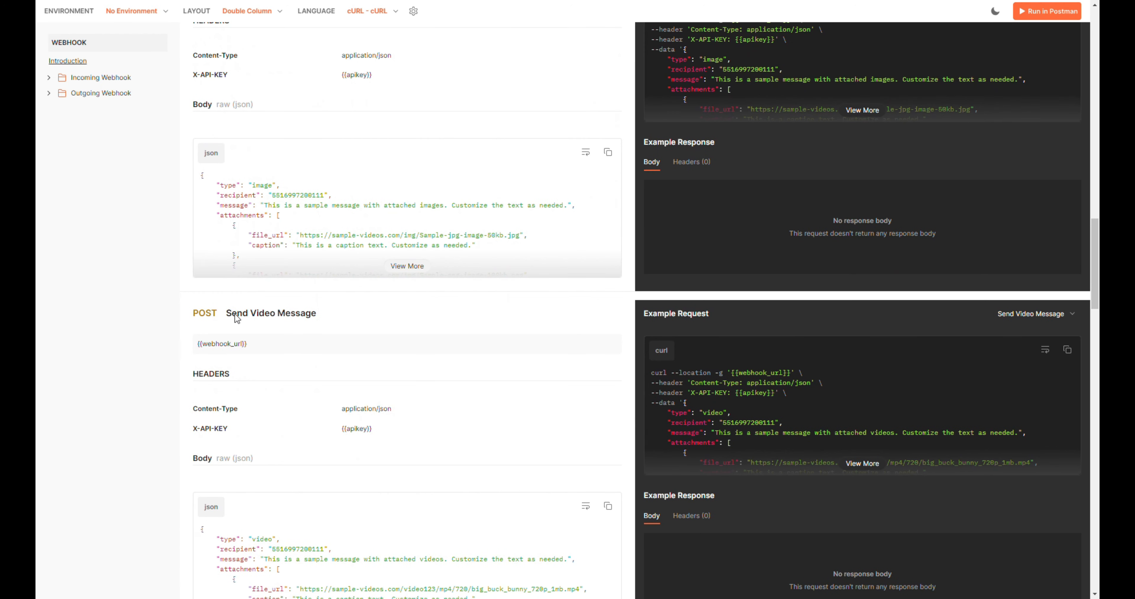
{"action": "scroll", "coordinate": [314, 314], "scroll_direction": "down", "scroll_amount": 8}
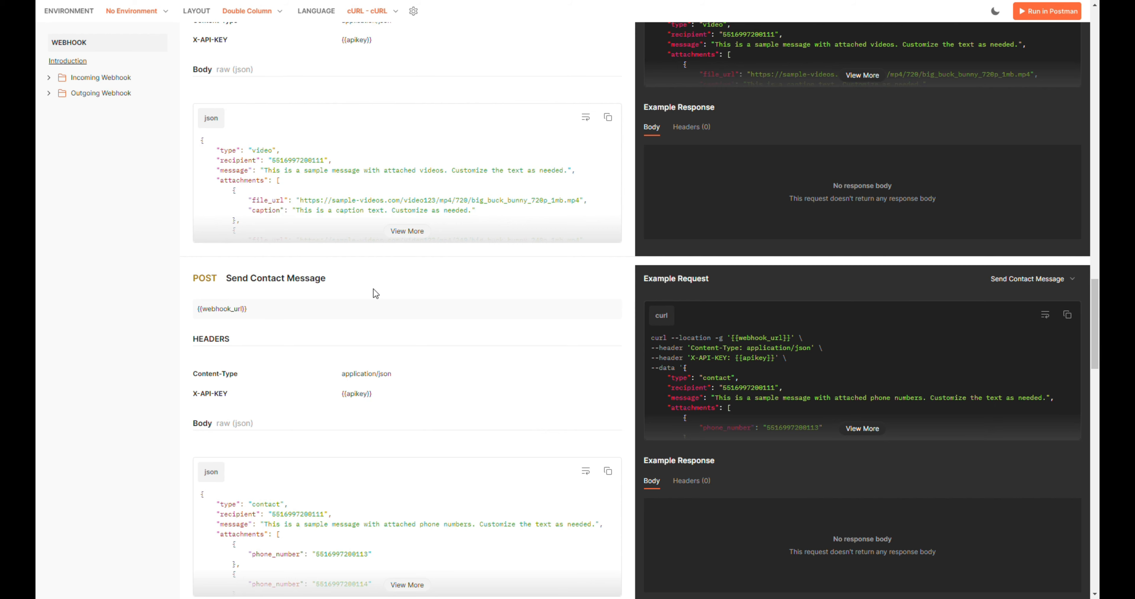
{"action": "scroll", "coordinate": [422, 290], "scroll_direction": "up", "scroll_amount": 20}
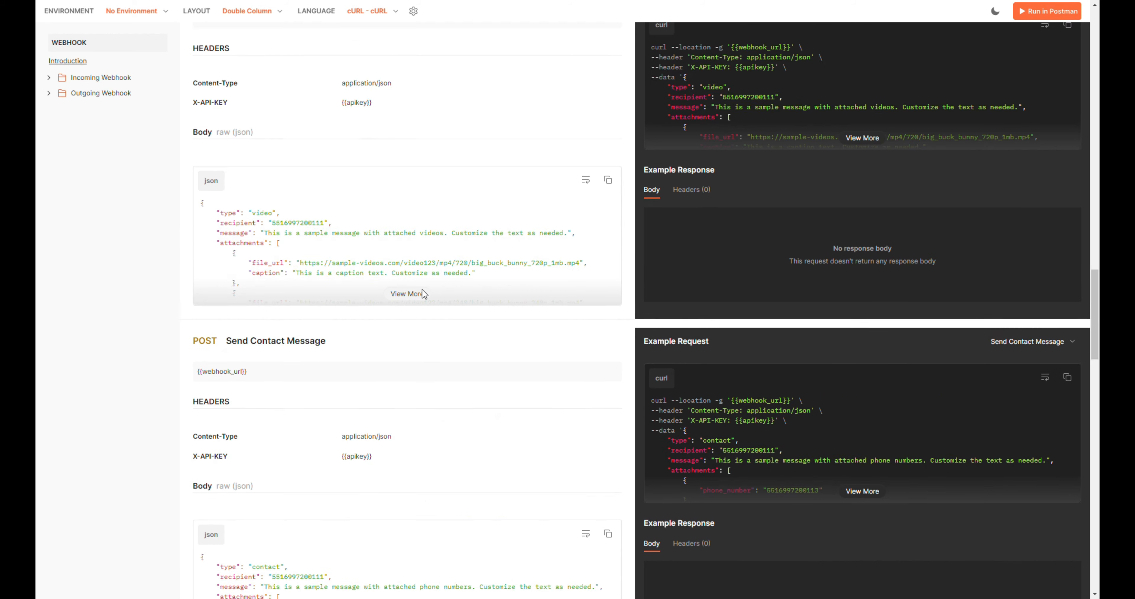
{"action": "scroll", "coordinate": [422, 290], "scroll_direction": "up", "scroll_amount": 15}
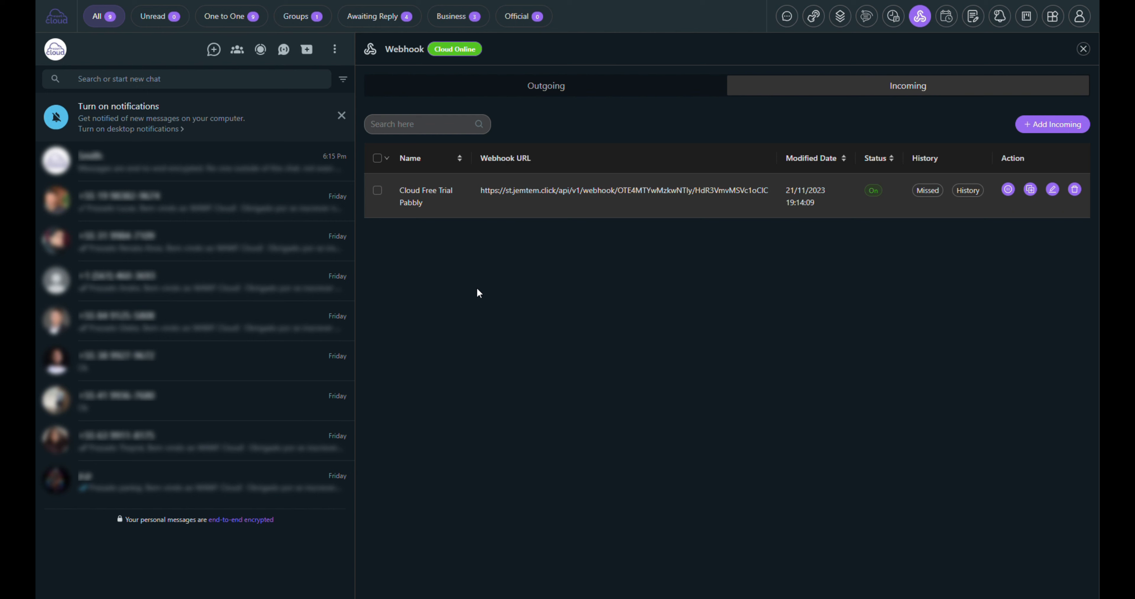
Add an incoming webhook named 'Fluent form to WhatsApp message' and copy its webhook URL
{"action": "left_click", "coordinate": [1043, 126]}
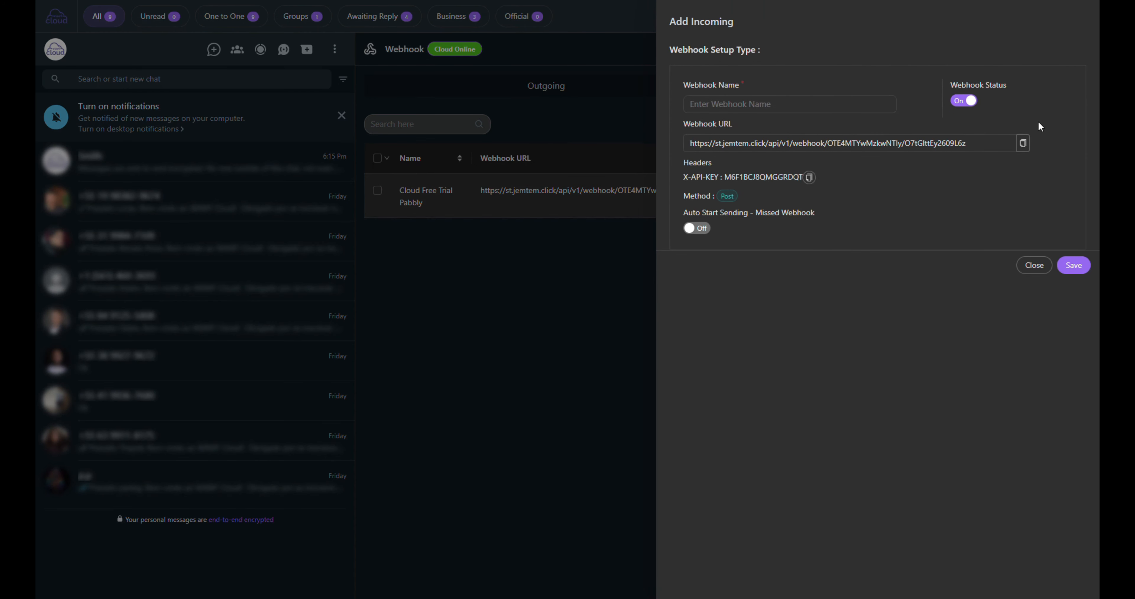
{"action": "left_click", "coordinate": [752, 106]}
{"action": "type", "text": "Fluent form to WhatsApp message"}
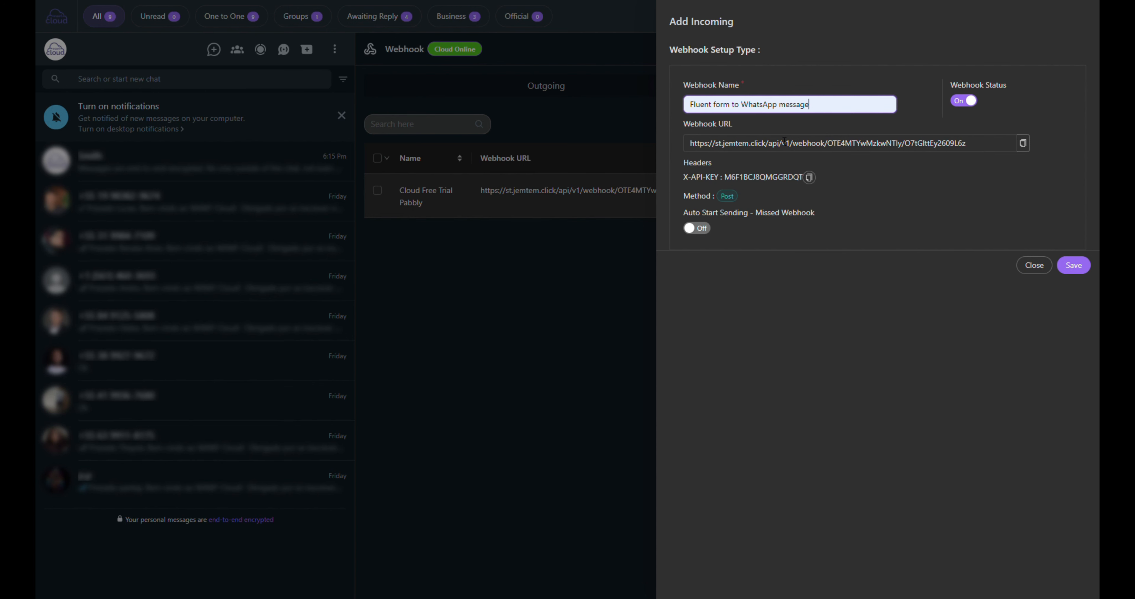
{"action": "left_click", "coordinate": [1028, 145]}
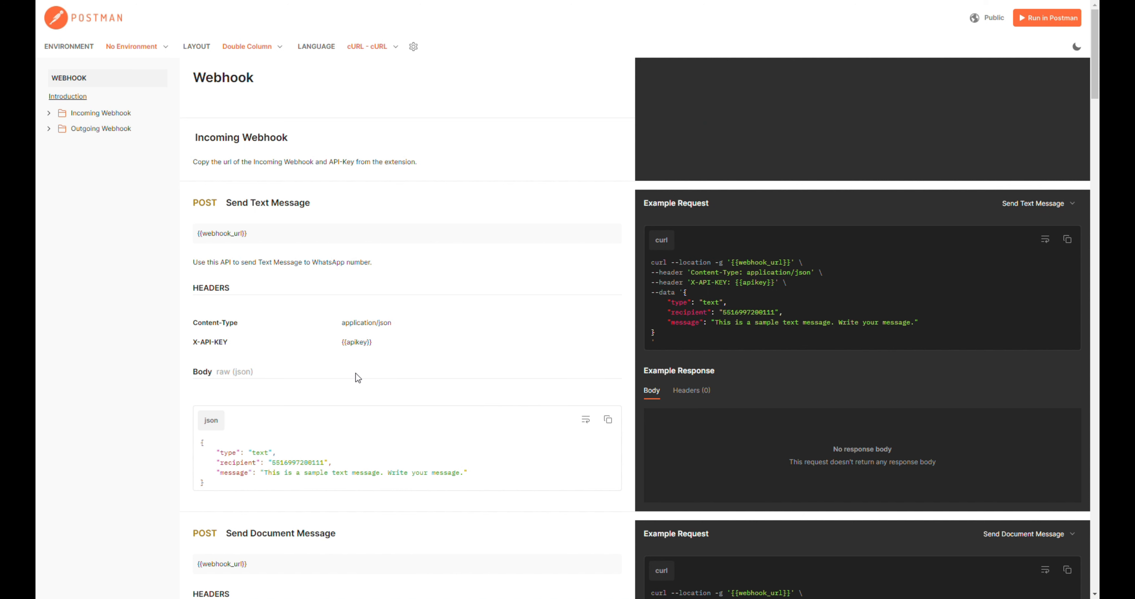
Highlight the {{webhook_url}} and {{apikey}} placeholders in the Postman Send Text Message request
{"action": "left_click_drag", "start_coordinate": [195, 342], "coordinate": [248, 343]}
{"action": "left_click", "coordinate": [194, 232]}
{"action": "left_click_drag", "start_coordinate": [194, 232], "coordinate": [269, 232]}
{"action": "left_click_drag", "start_coordinate": [342, 343], "coordinate": [370, 350]}
{"action": "left_click_drag", "start_coordinate": [250, 238], "coordinate": [195, 240]}
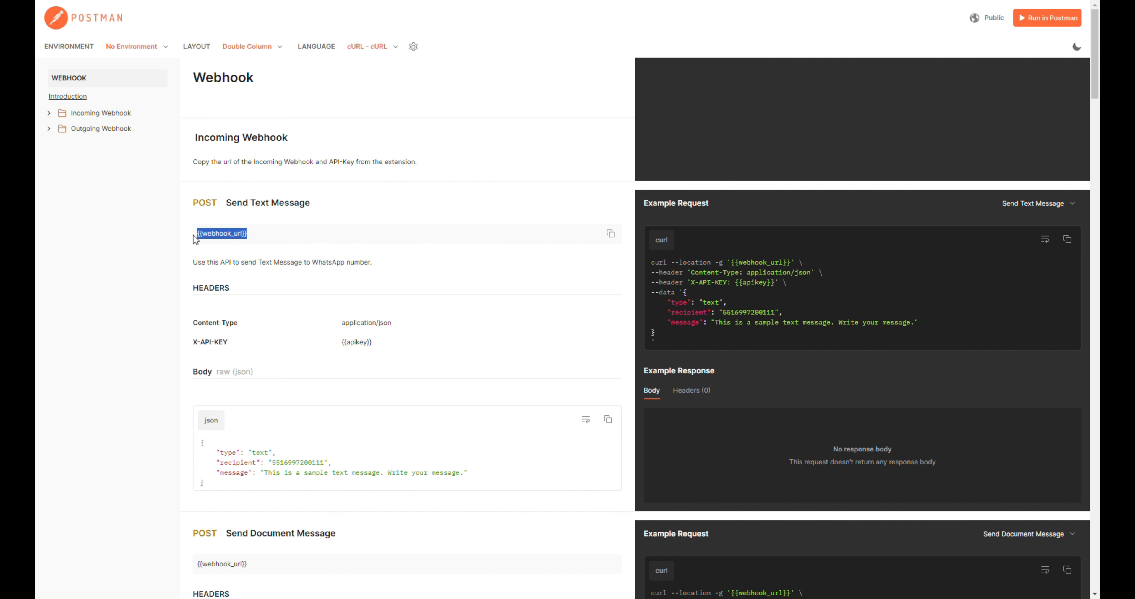
{"action": "left_click_drag", "start_coordinate": [376, 344], "coordinate": [345, 343]}
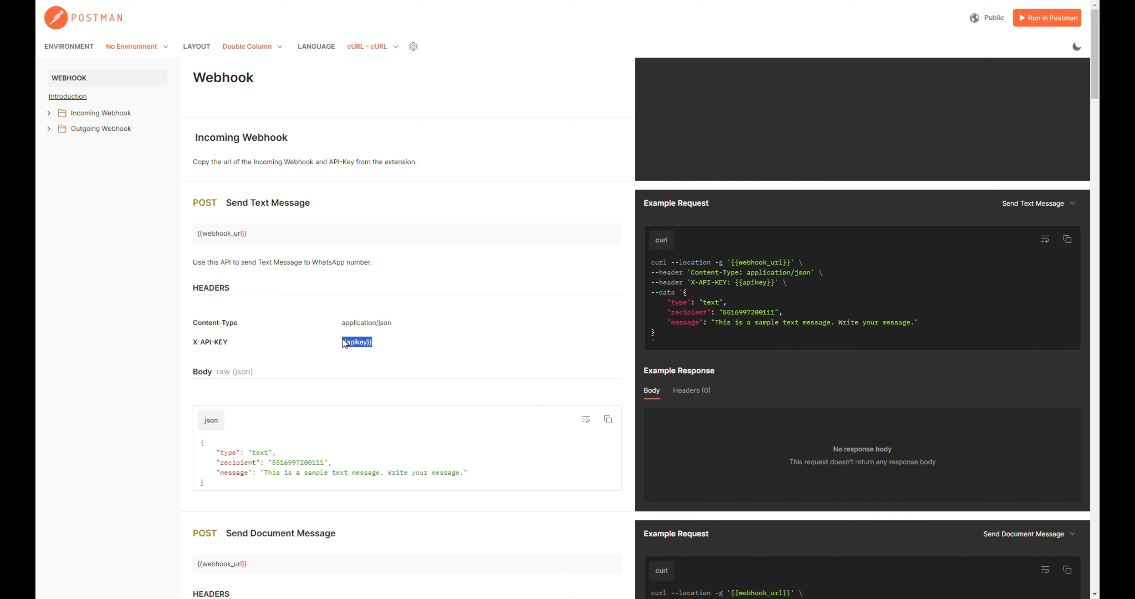
Copy the incoming webhook URL from WAWF Cloud and return to Pabbly Connect
{"action": "key", "text": "ctrl+Tab"}
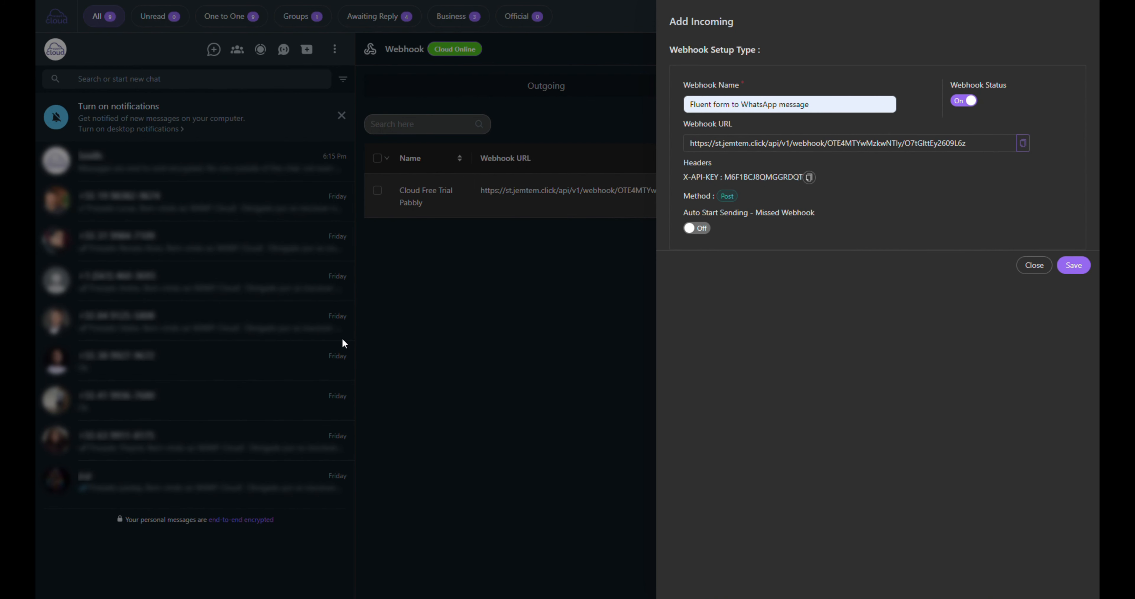
{"action": "left_click", "coordinate": [1023, 144]}
{"action": "key", "text": "ctrl+Tab"}
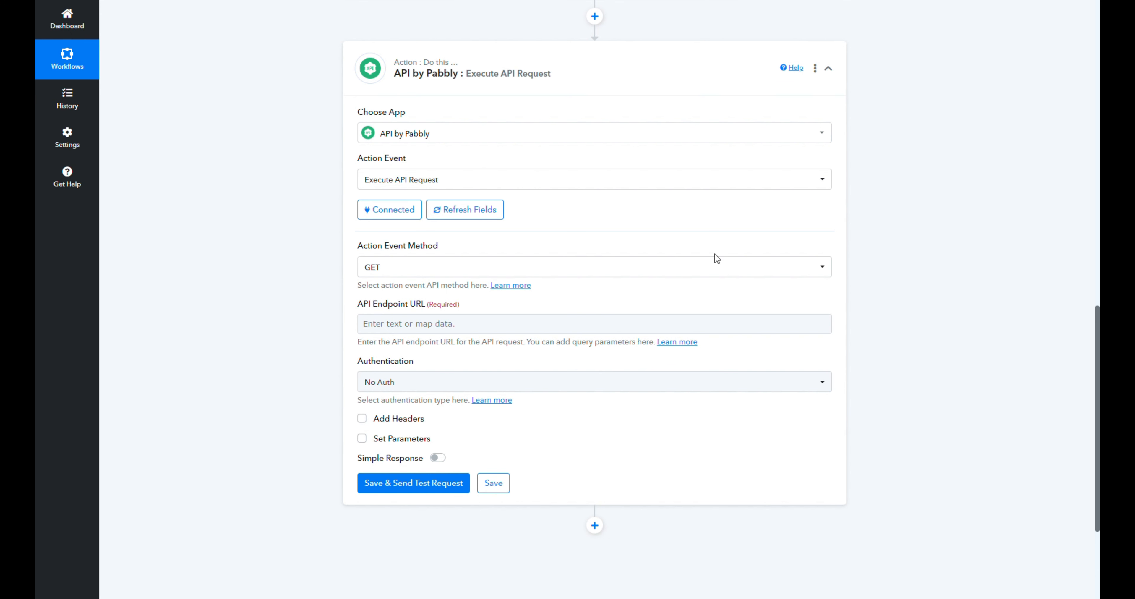
Make the request a Custom Request POST to the pasted WAWF Cloud webhook URL with JSON payload
{"action": "left_click", "coordinate": [431, 273]}
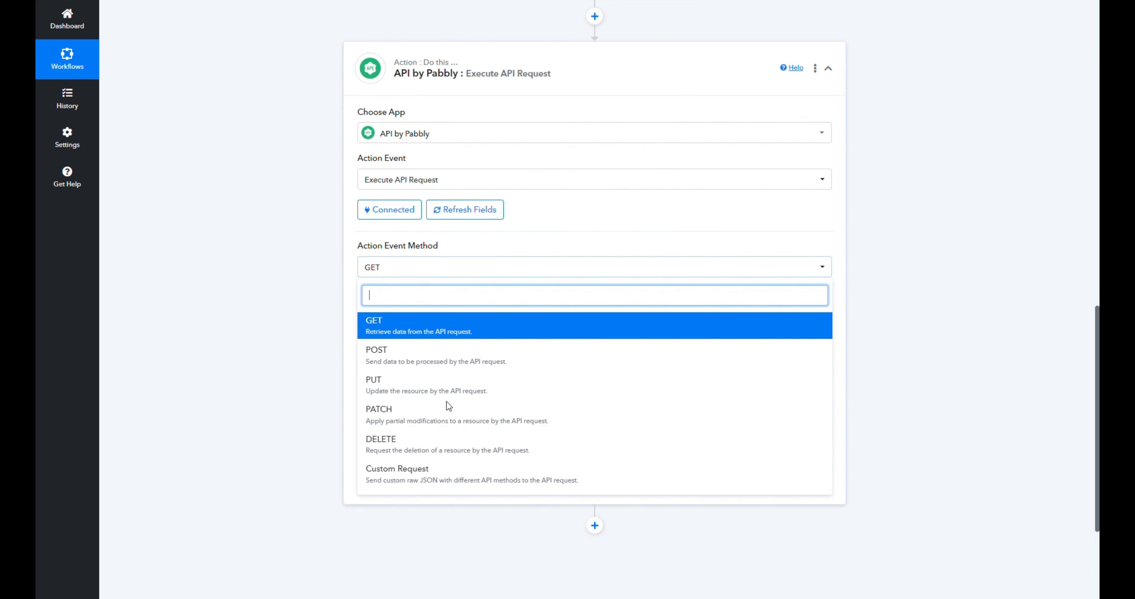
{"action": "scroll", "coordinate": [441, 440], "scroll_direction": "down", "scroll_amount": 1}
{"action": "left_click", "coordinate": [432, 426]}
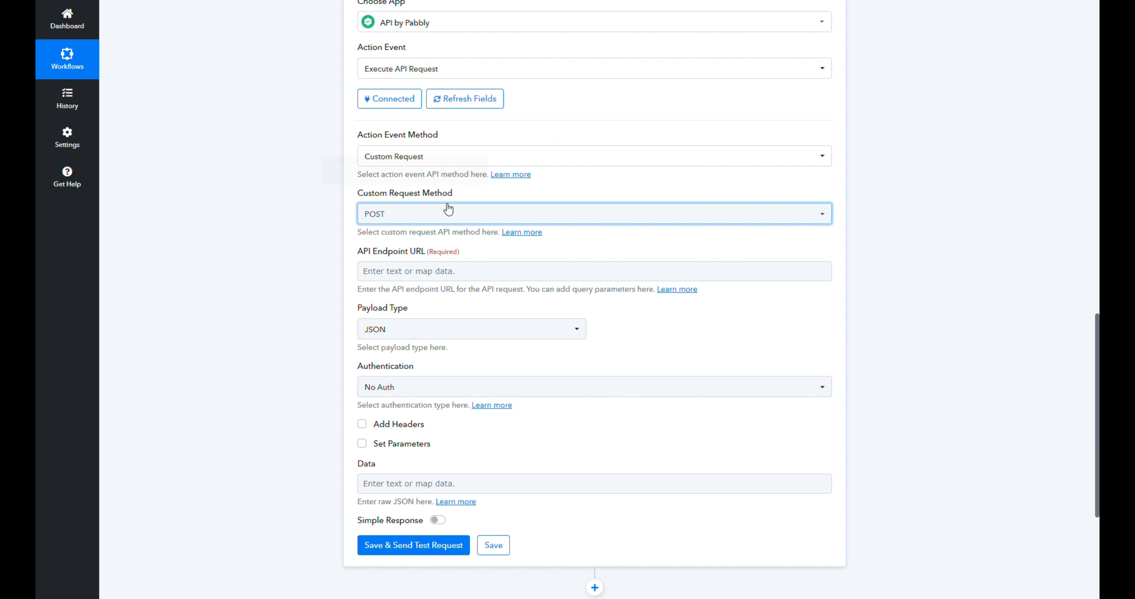
{"action": "left_click", "coordinate": [368, 271]}
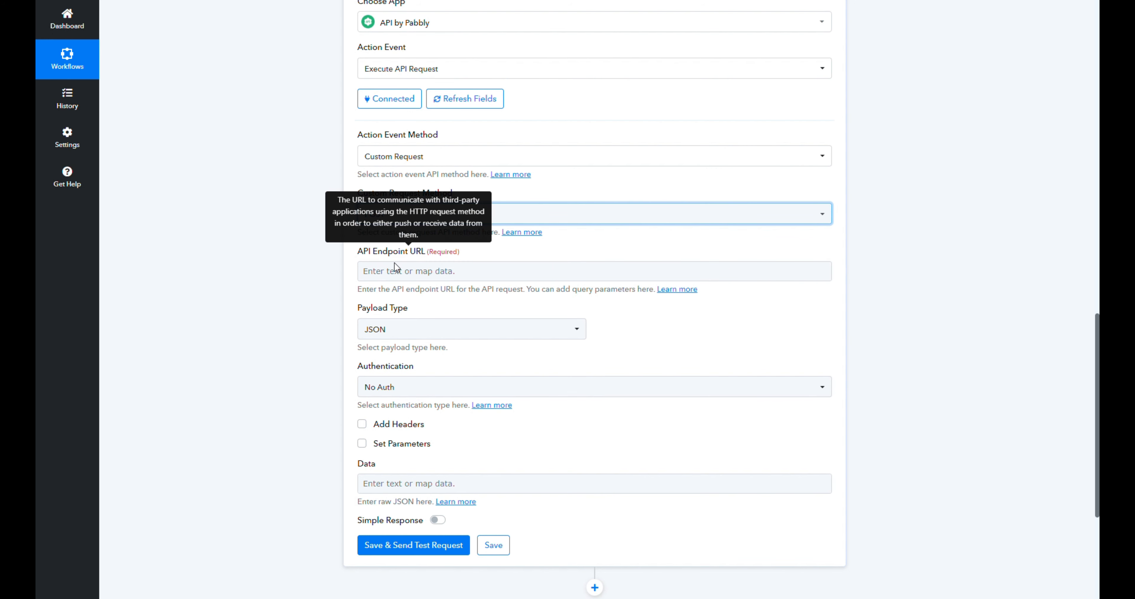
{"action": "left_click", "coordinate": [393, 280]}
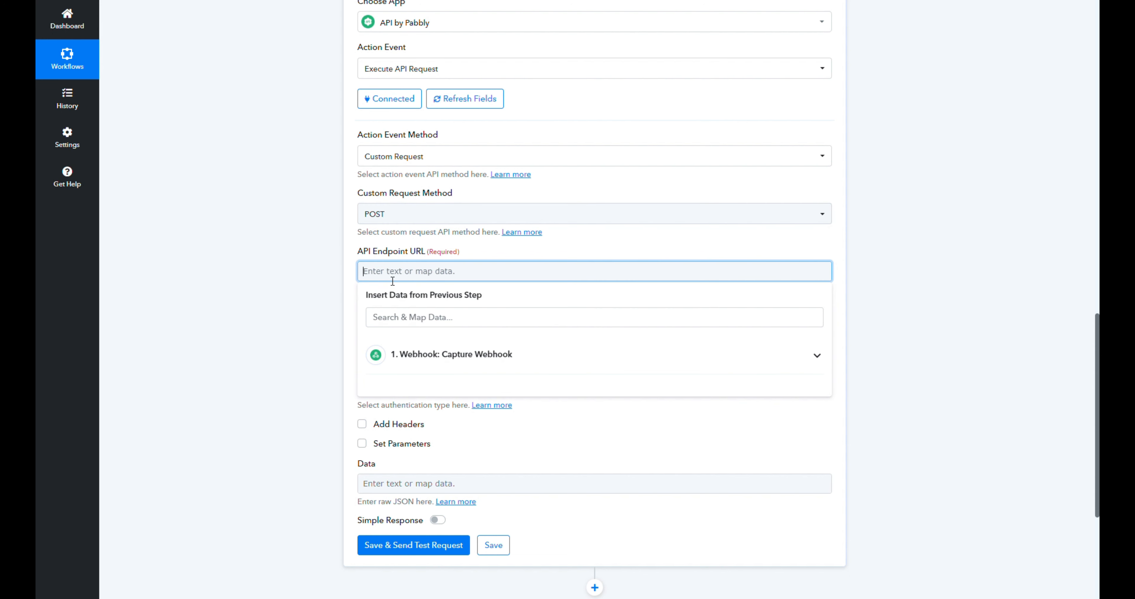
{"action": "key", "text": "ctrl+v"}
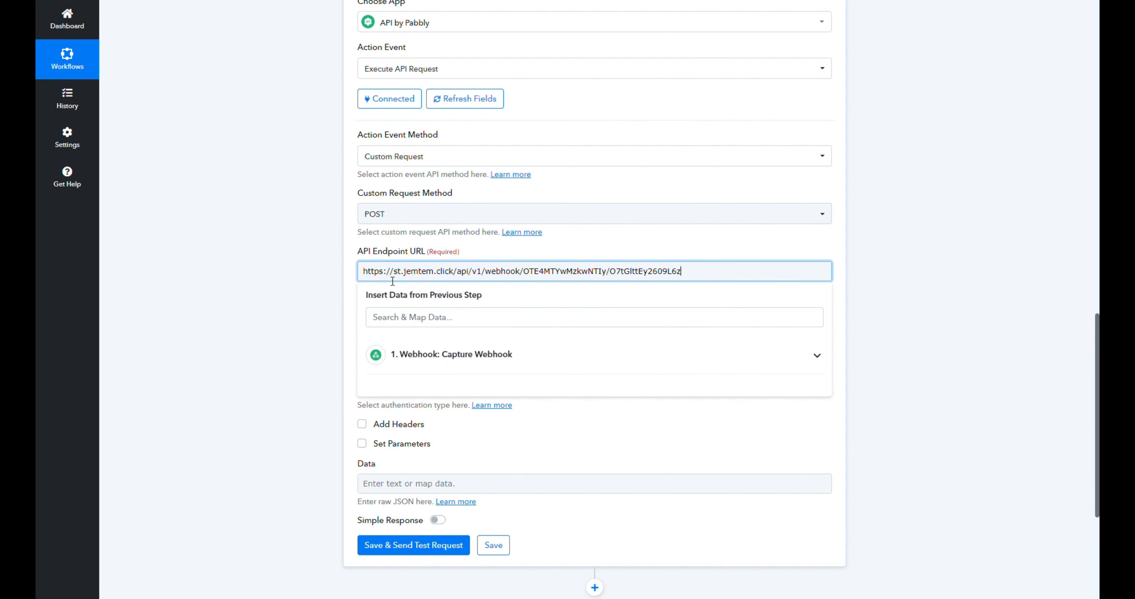
{"action": "left_click", "coordinate": [346, 260]}
{"action": "scroll", "coordinate": [378, 269], "scroll_direction": "down", "scroll_amount": 1}
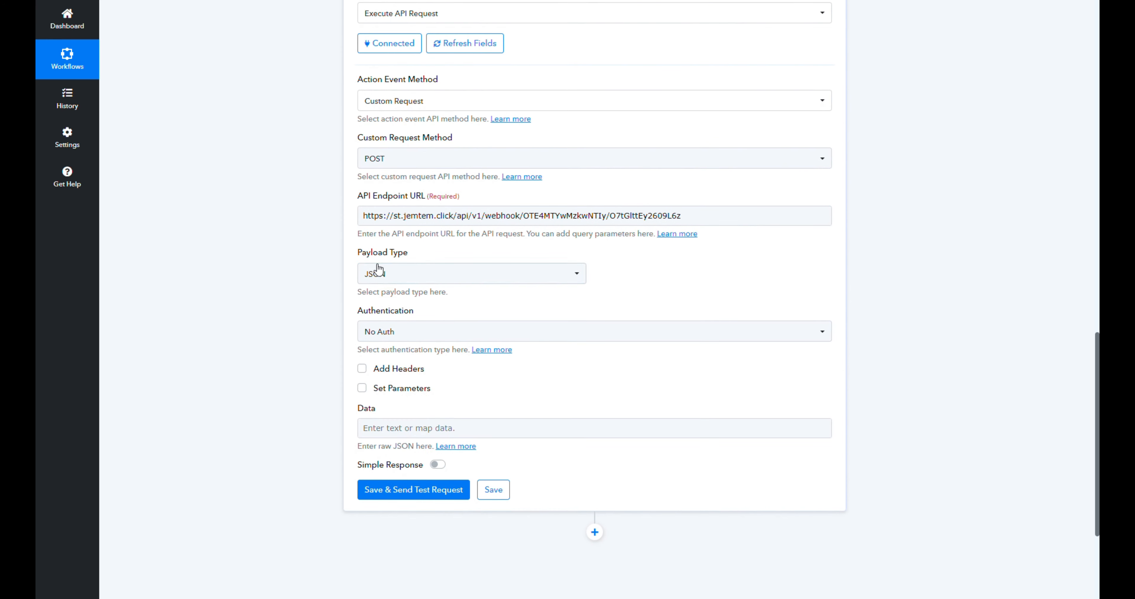
{"action": "left_click", "coordinate": [412, 273]}
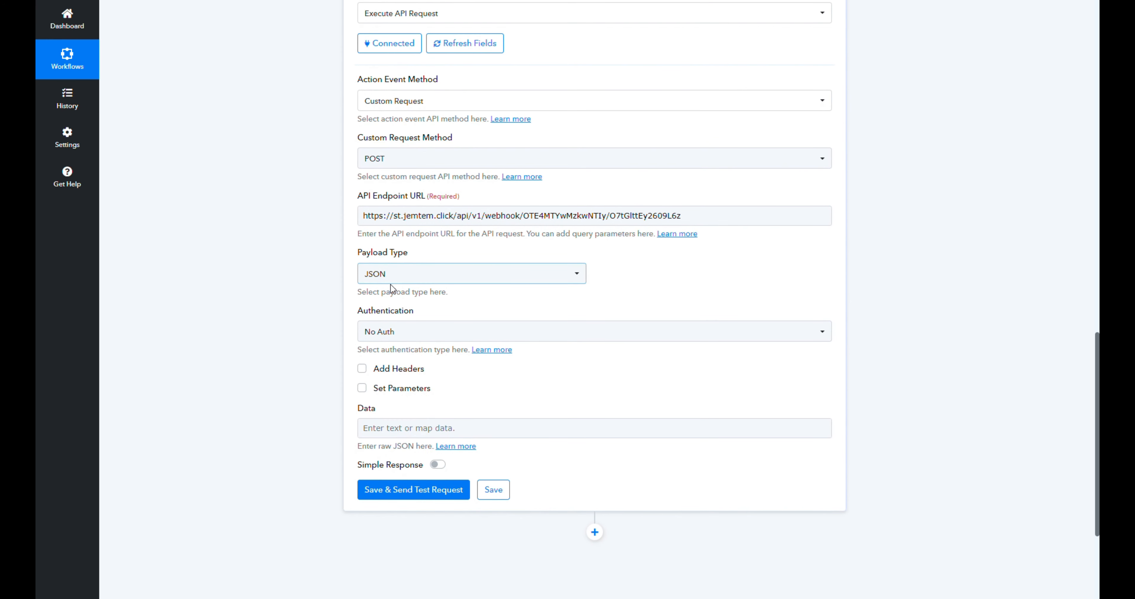
Enable headers and add an x-api-key header whose value is the copied WAWF Cloud API key
{"action": "left_click", "coordinate": [369, 371]}
{"action": "scroll", "coordinate": [321, 382], "scroll_direction": "down", "scroll_amount": 3}
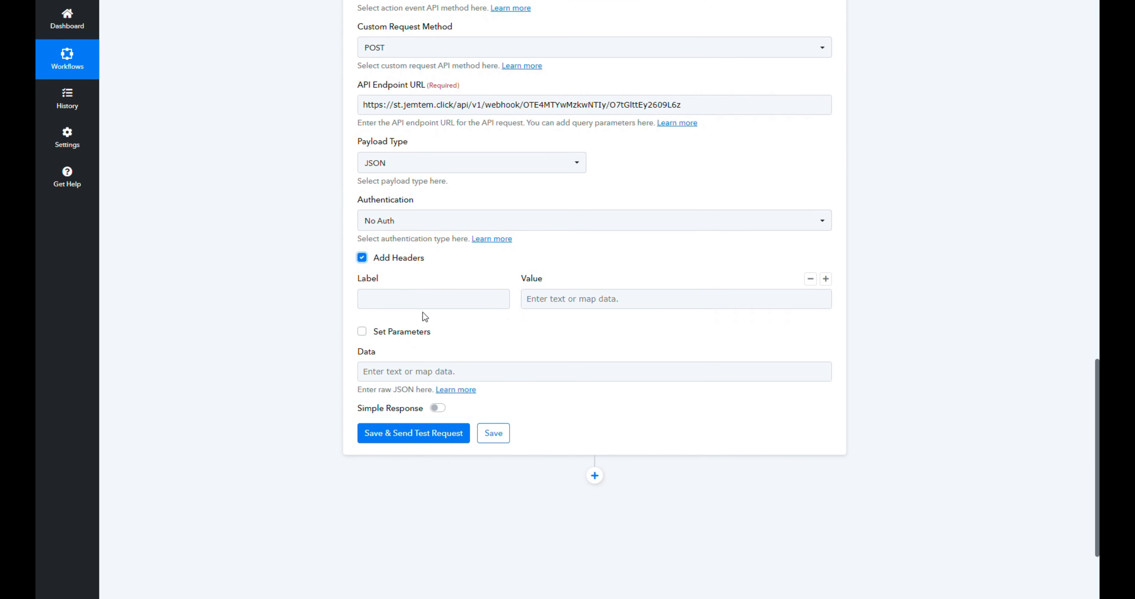
{"action": "key", "text": "alt+Tab"}
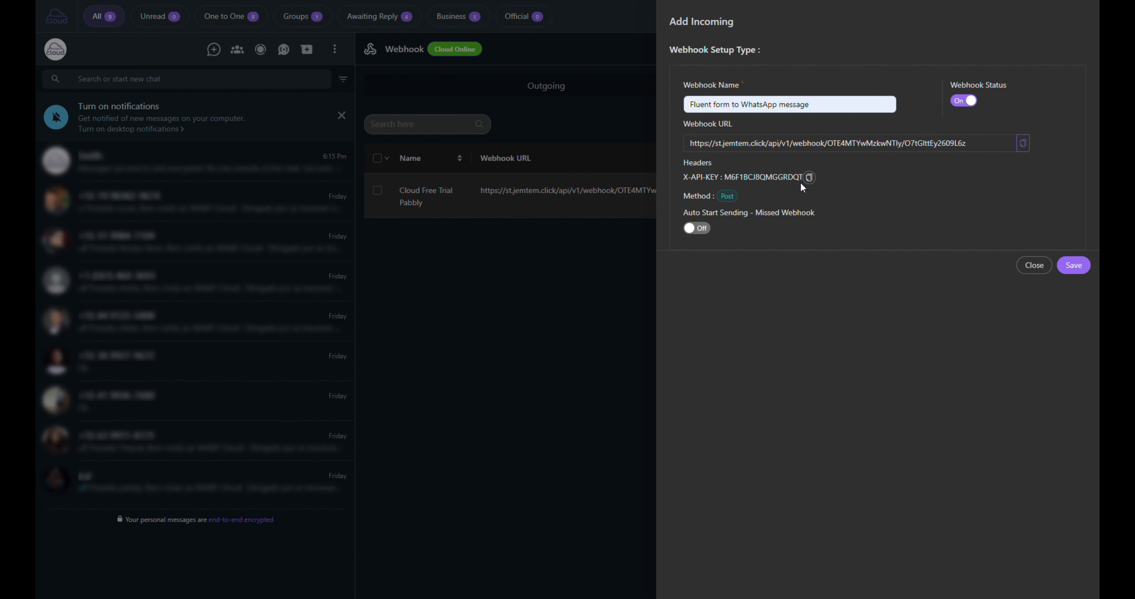
{"action": "left_click", "coordinate": [810, 178]}
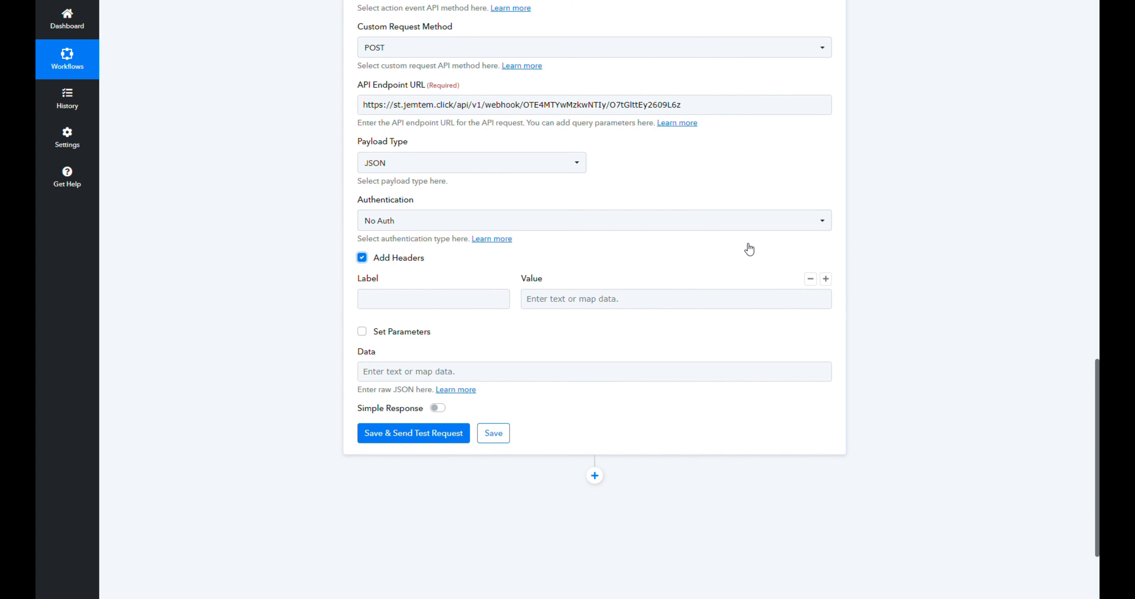
{"action": "left_click", "coordinate": [584, 298]}
{"action": "key", "text": "ctrl+v"}
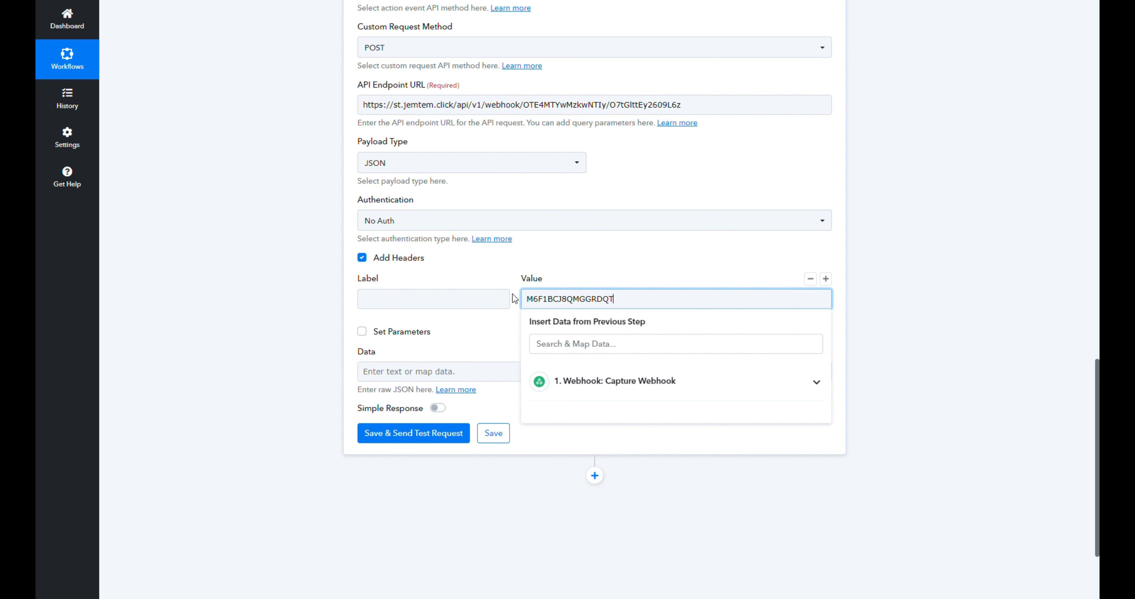
{"action": "left_click", "coordinate": [462, 303]}
{"action": "type", "text": "x"}
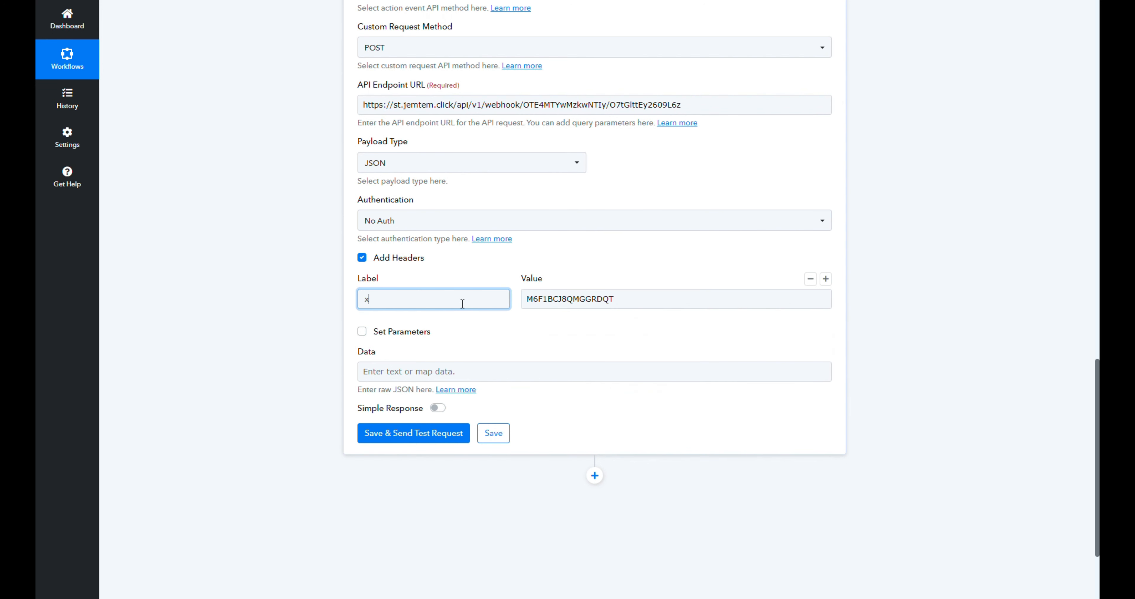
{"action": "type", "text": "-api-key"}
{"action": "left_click", "coordinate": [424, 372]}
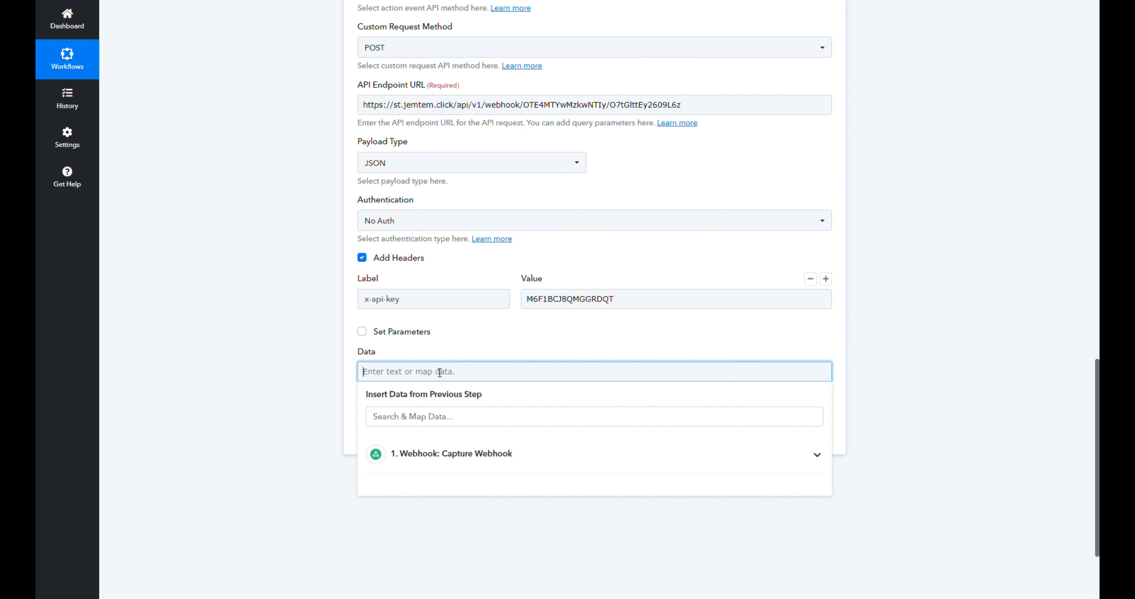
Paste Postman's sample Send Text Message JSON body into Pabbly's request Data field
{"action": "key", "text": "ctrl+Tab"}
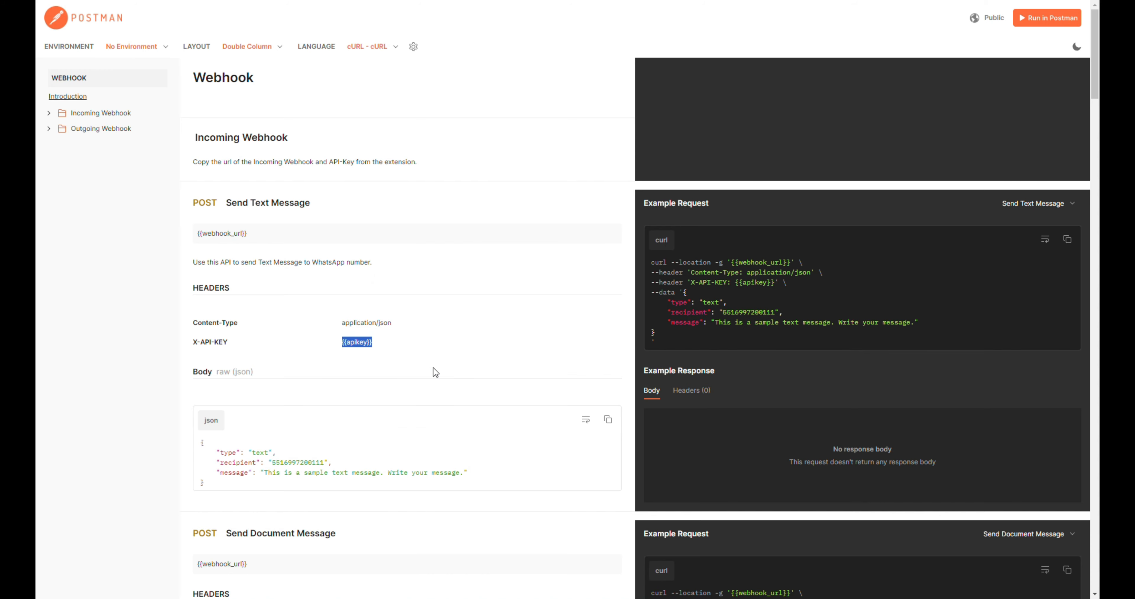
{"action": "scroll", "coordinate": [423, 322], "scroll_direction": "down", "scroll_amount": 3}
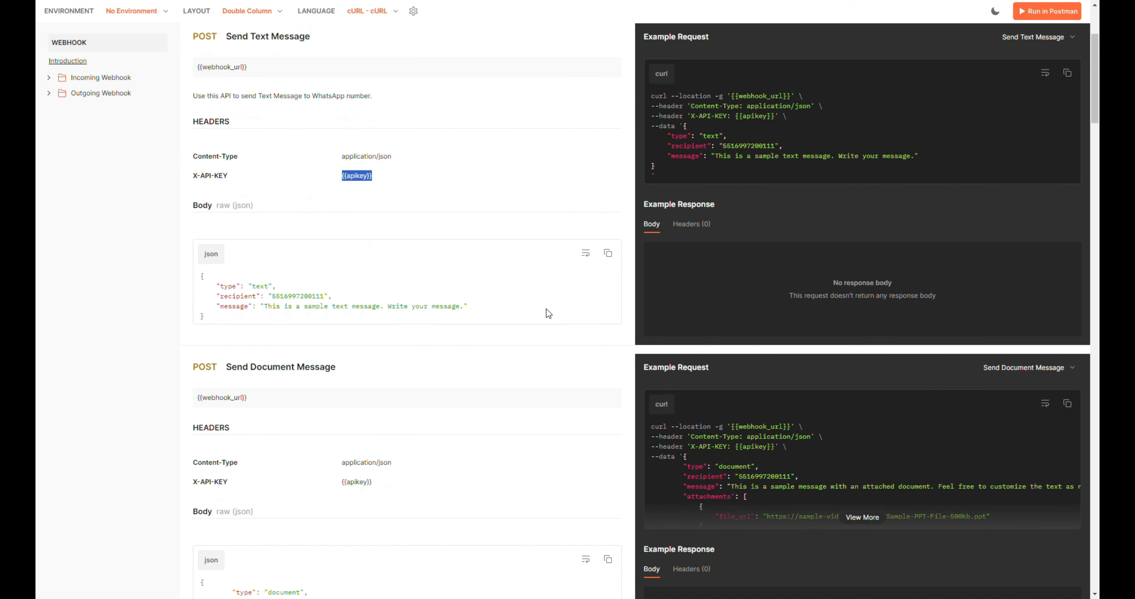
{"action": "left_click", "coordinate": [617, 255]}
{"action": "key", "text": "ctrl+Tab"}
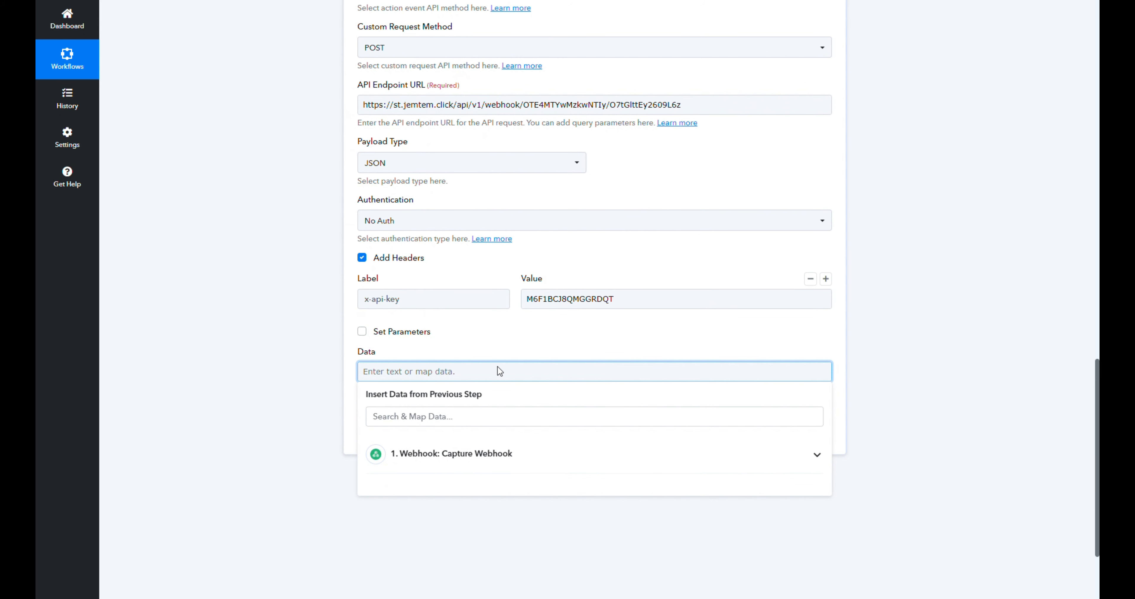
{"action": "key", "text": "ctrl+v"}
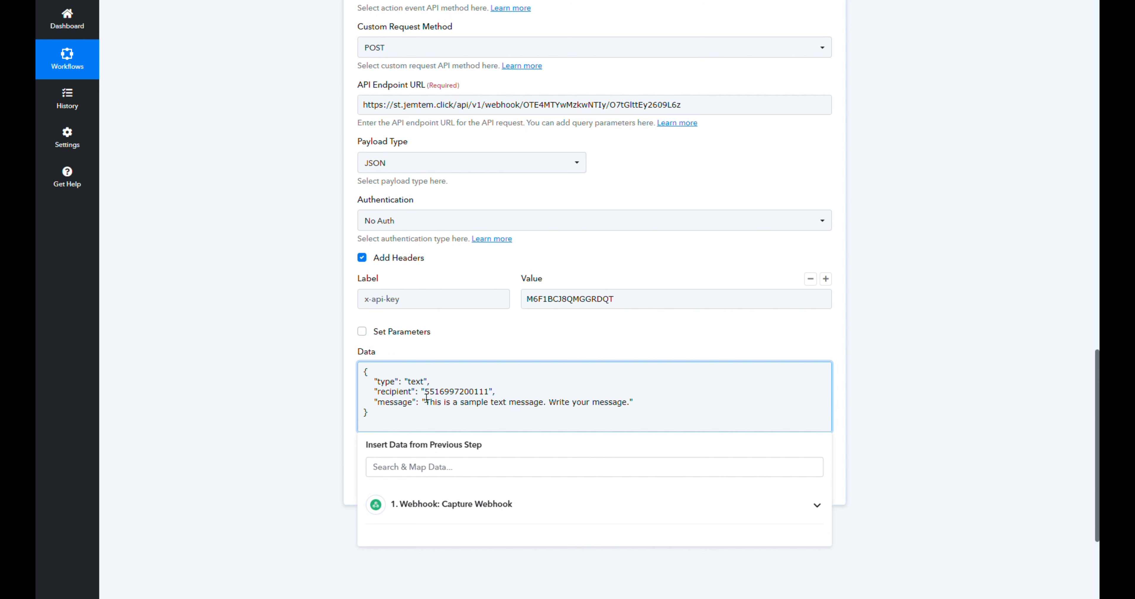
{"action": "double_click", "coordinate": [416, 384]}
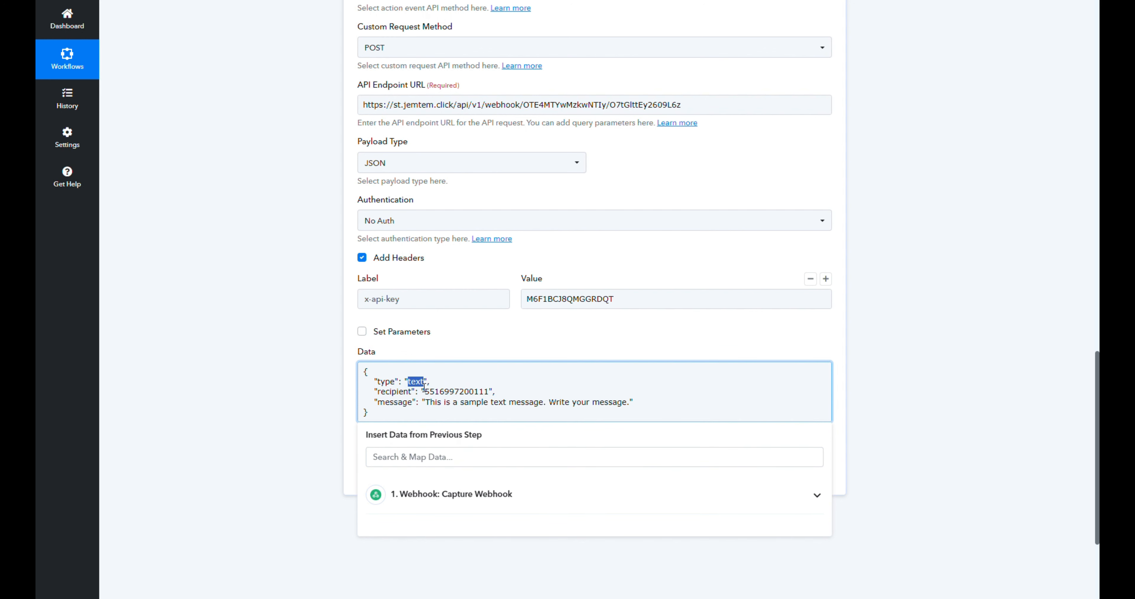
Look over the sample audio and image message payloads in the Postman docs
{"action": "key", "text": "ctrl+Tab"}
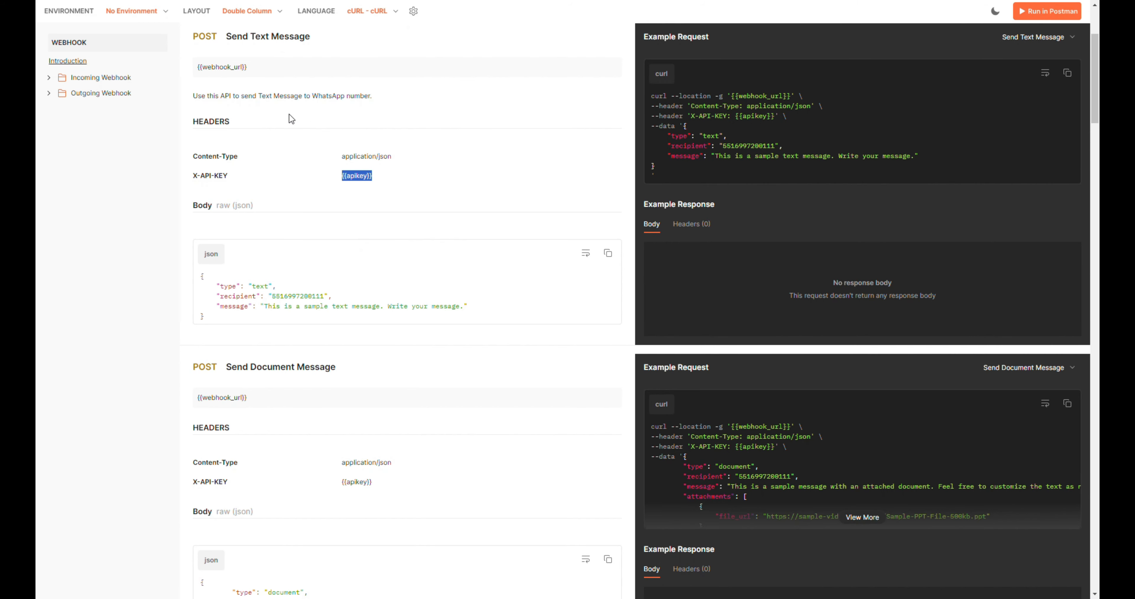
{"action": "left_click", "coordinate": [271, 181]}
{"action": "scroll", "coordinate": [262, 176], "scroll_direction": "down", "scroll_amount": 4}
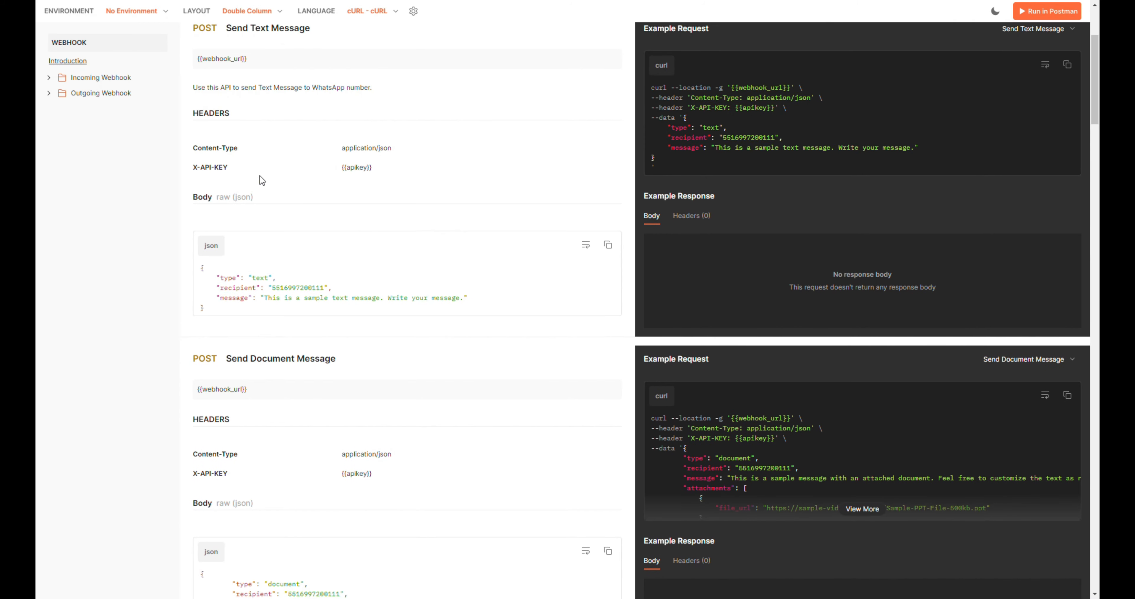
{"action": "scroll", "coordinate": [264, 178], "scroll_direction": "down", "scroll_amount": 3}
{"action": "left_click_drag", "start_coordinate": [272, 259], "coordinate": [304, 259]}
{"action": "scroll", "coordinate": [281, 317], "scroll_direction": "down", "scroll_amount": 4}
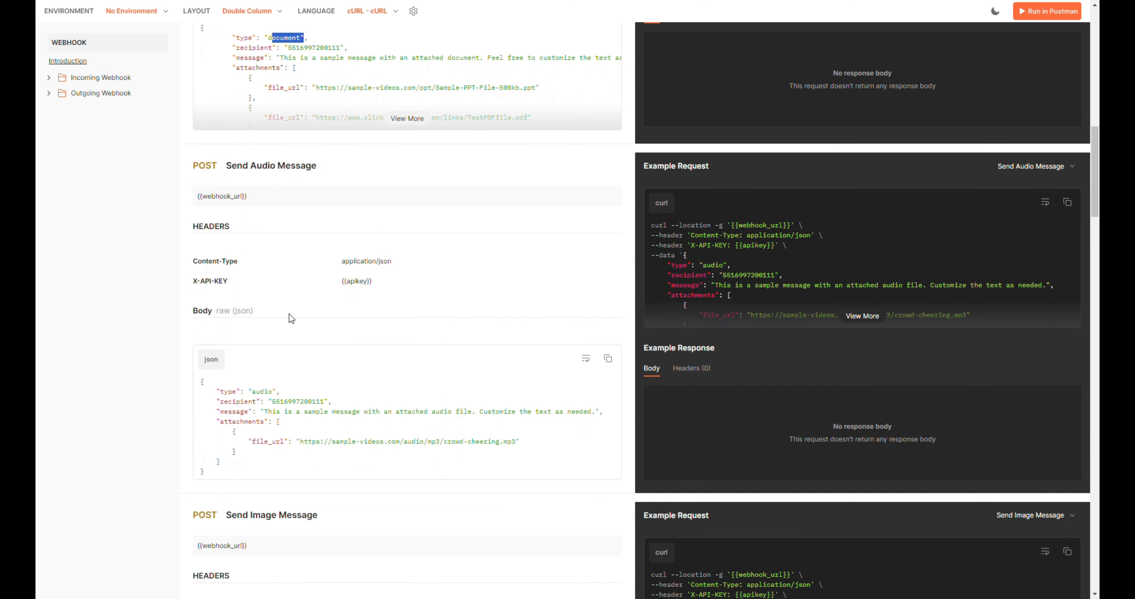
{"action": "left_click_drag", "start_coordinate": [253, 392], "coordinate": [280, 391]}
{"action": "scroll", "coordinate": [281, 358], "scroll_direction": "down", "scroll_amount": 4}
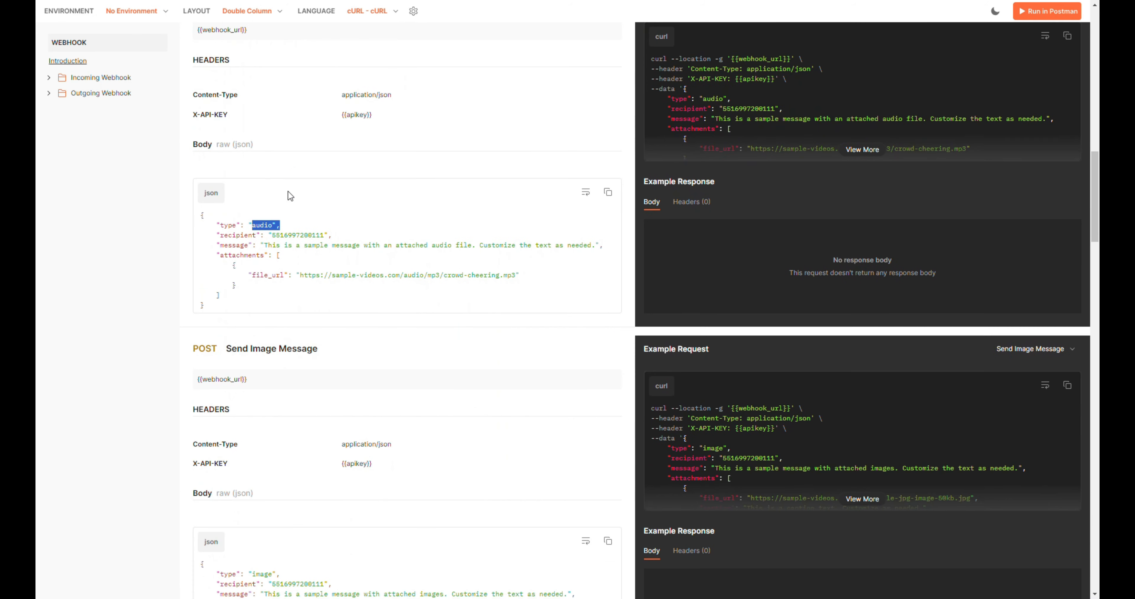
{"action": "scroll", "coordinate": [287, 277], "scroll_direction": "down", "scroll_amount": 4}
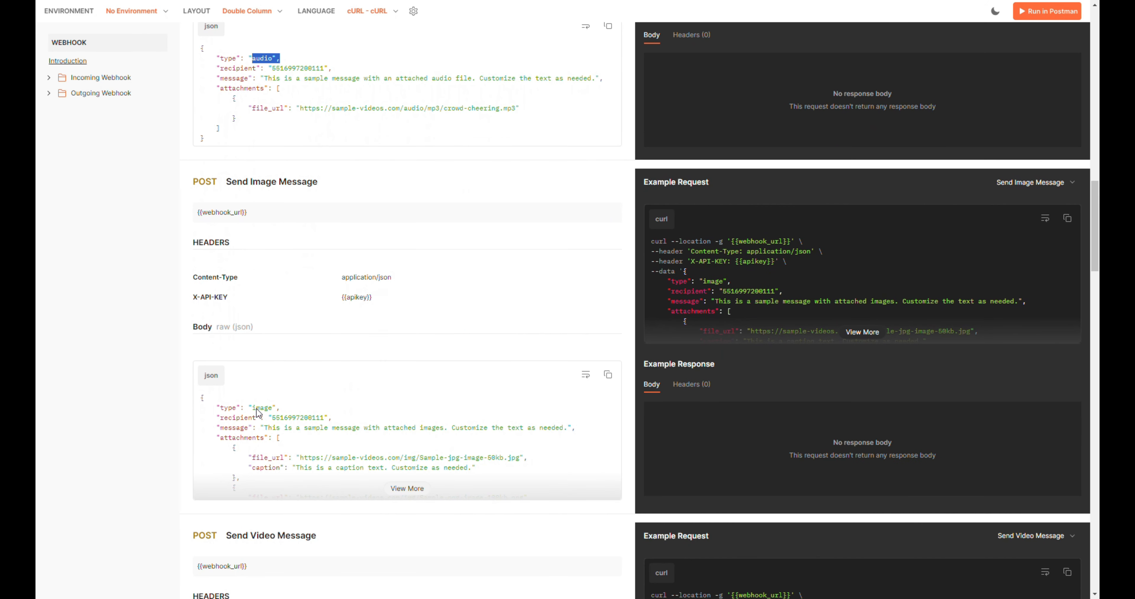
{"action": "key", "text": "ctrl+Tab"}
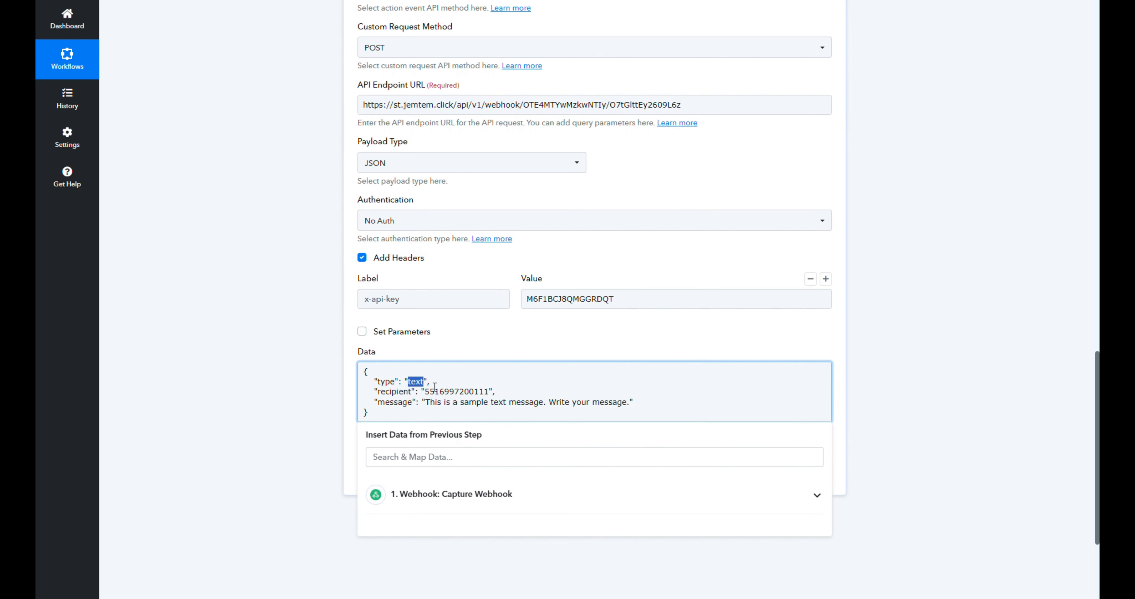
Replace the sample recipient number with the captured webhook's Phone field
{"action": "left_click", "coordinate": [447, 396]}
{"action": "double_click", "coordinate": [480, 393]}
{"action": "key", "text": "BackSpace"}
{"action": "left_click", "coordinate": [460, 494]}
{"action": "scroll", "coordinate": [950, 409], "scroll_direction": "down", "scroll_amount": 2}
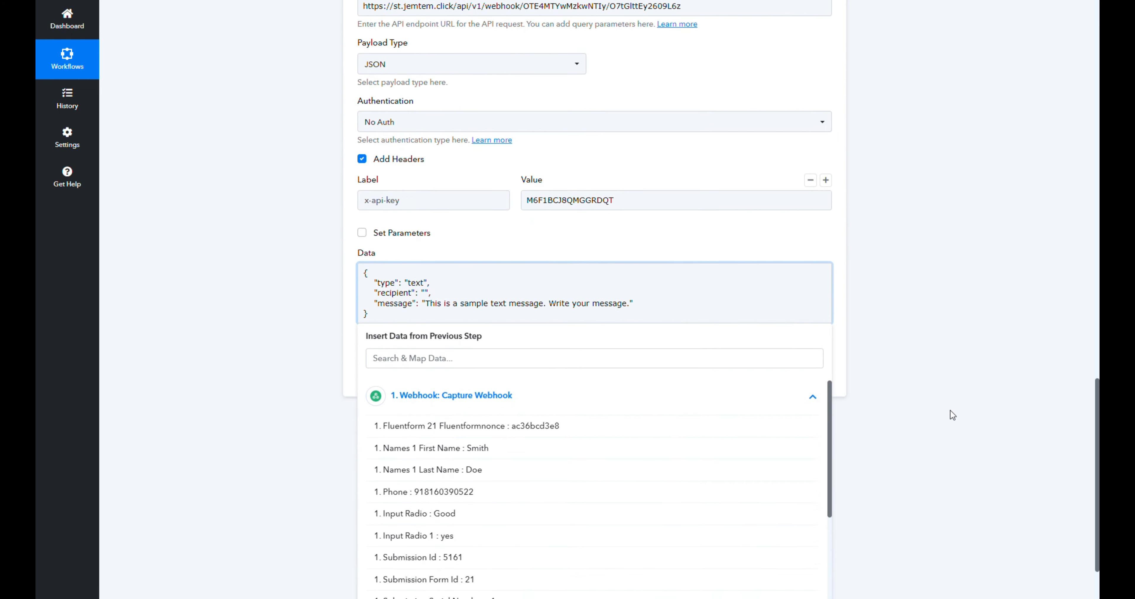
{"action": "scroll", "coordinate": [950, 410], "scroll_direction": "down", "scroll_amount": 2}
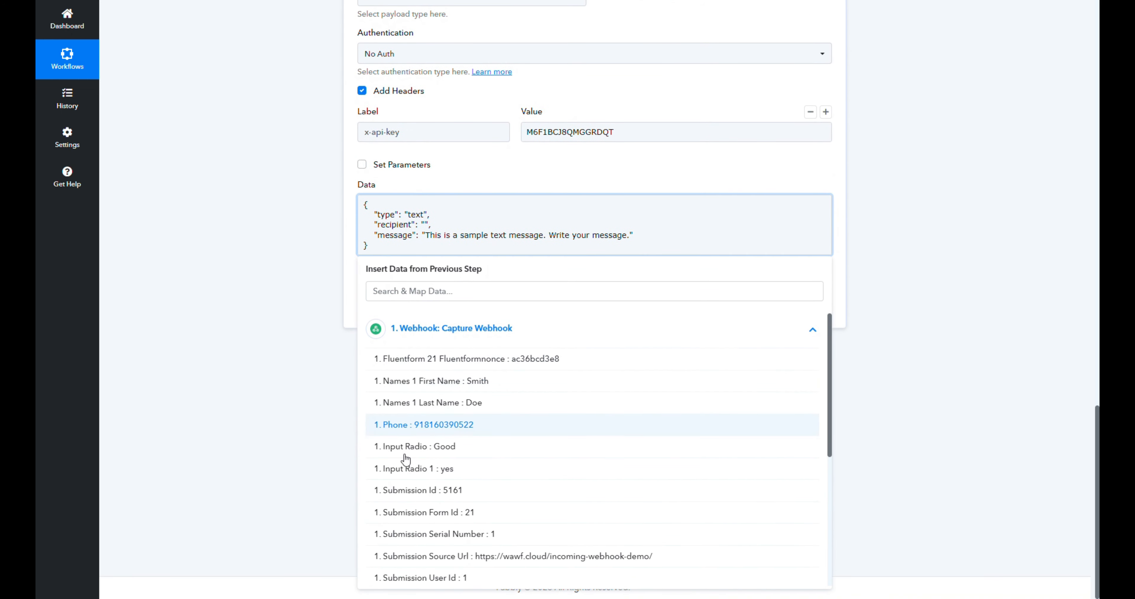
{"action": "left_click", "coordinate": [448, 425]}
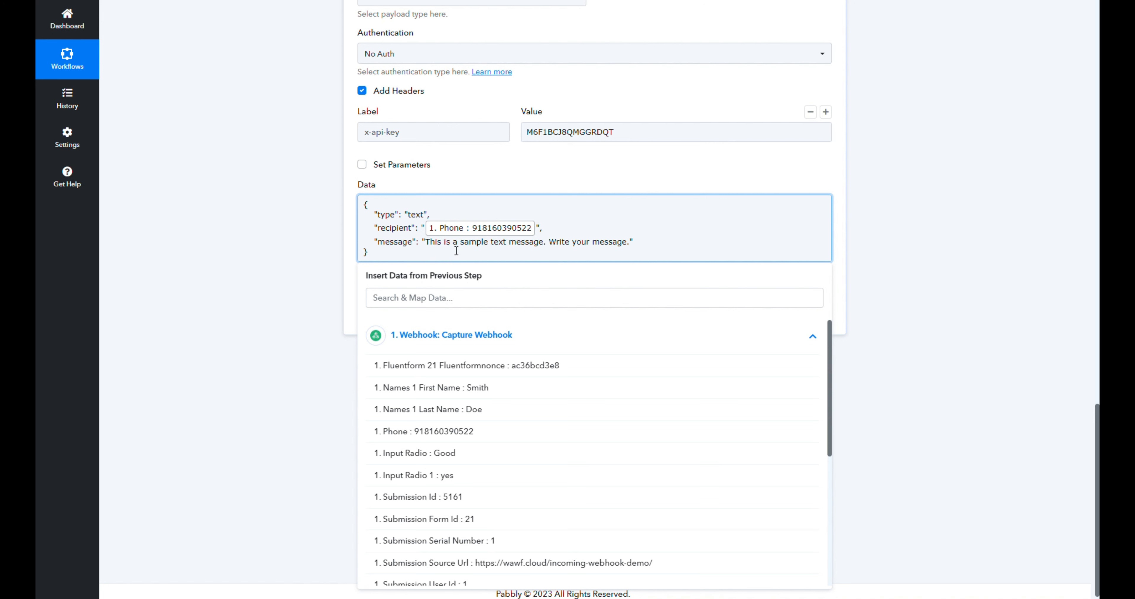
Swap the sample message text for the pasted feedback thank-you message
{"action": "left_click_drag", "start_coordinate": [426, 243], "coordinate": [636, 249]}
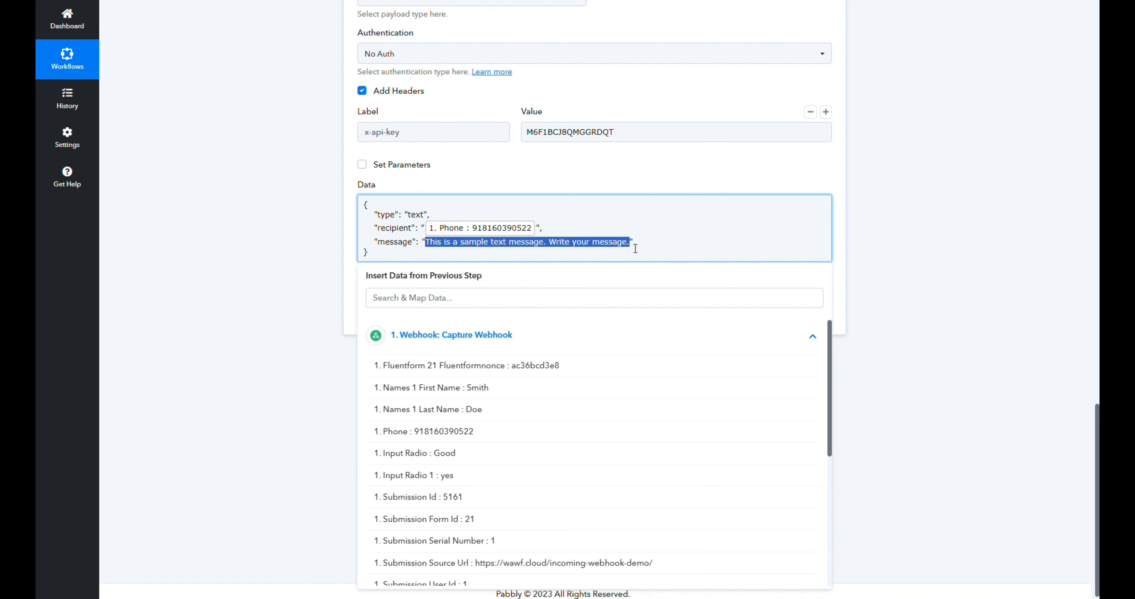
{"action": "key", "text": "BackSpace"}
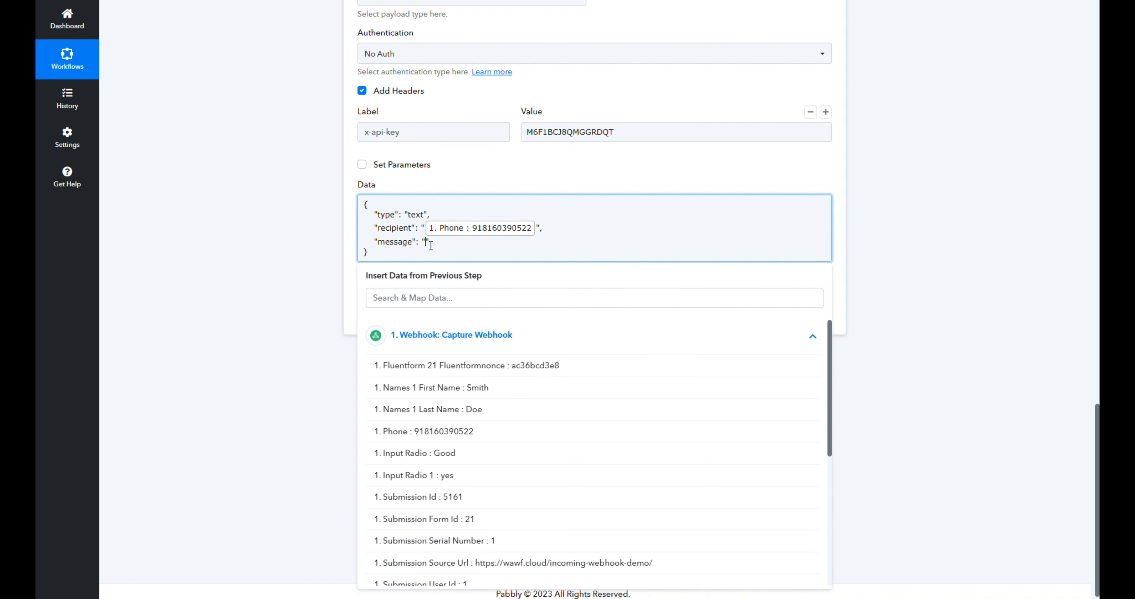
{"action": "key", "text": "ctrl+v"}
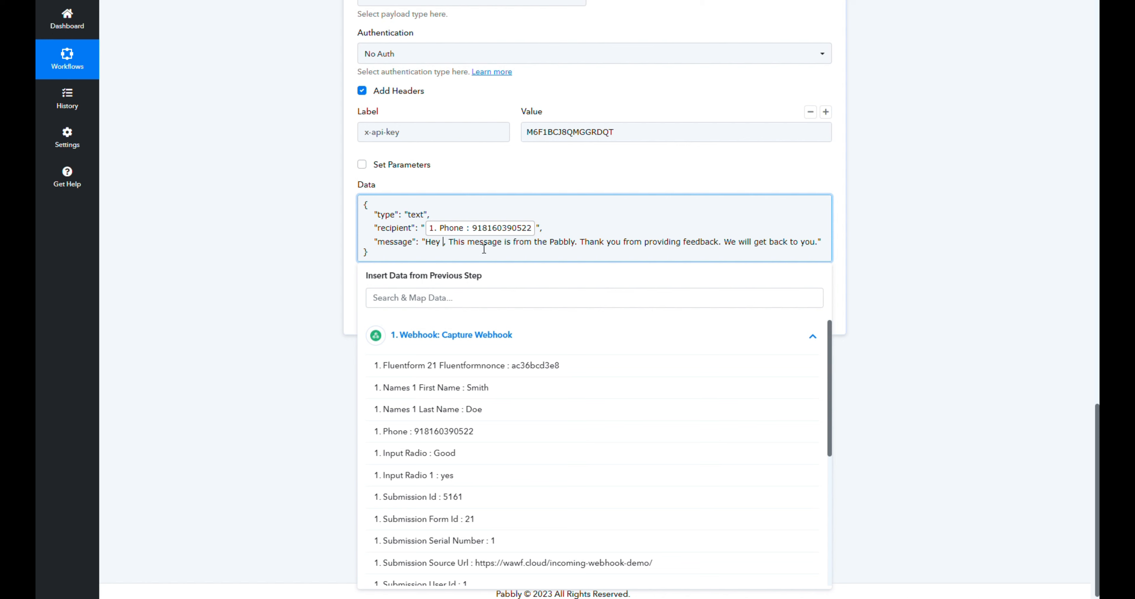
Insert the webhook's First Name and Last Name fields after 'Hey' in the message
{"action": "left_click", "coordinate": [488, 389]}
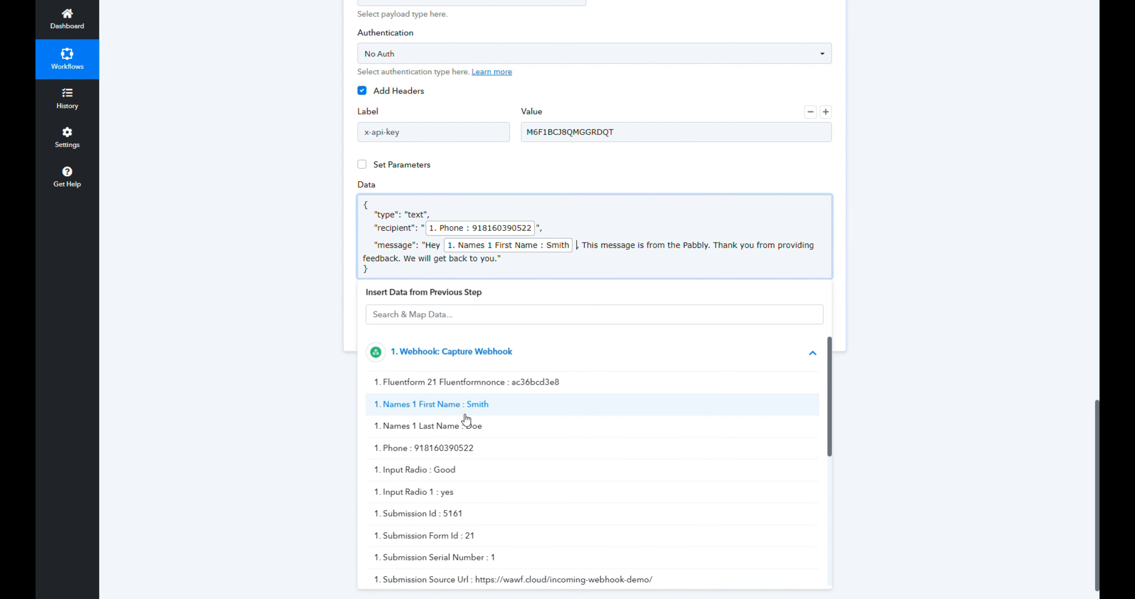
{"action": "left_click", "coordinate": [461, 426]}
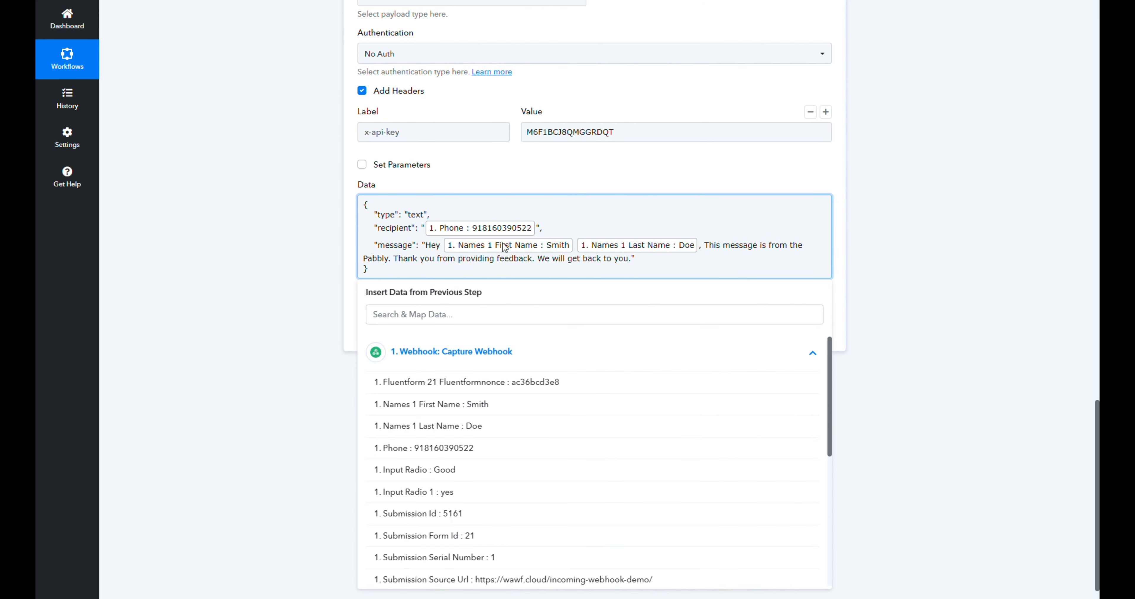
{"action": "left_click", "coordinate": [363, 228]}
{"action": "left_click", "coordinate": [935, 286]}
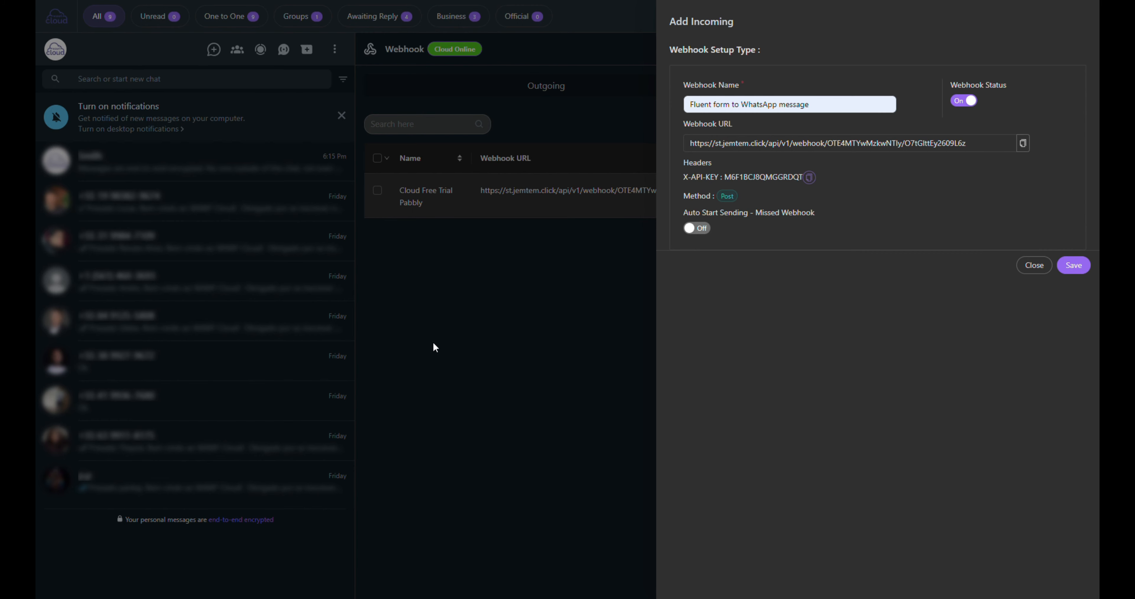
Save the Fluent form to WhatsApp webhook, then test the API step for Status 200 OK
{"action": "left_click", "coordinate": [1072, 266]}
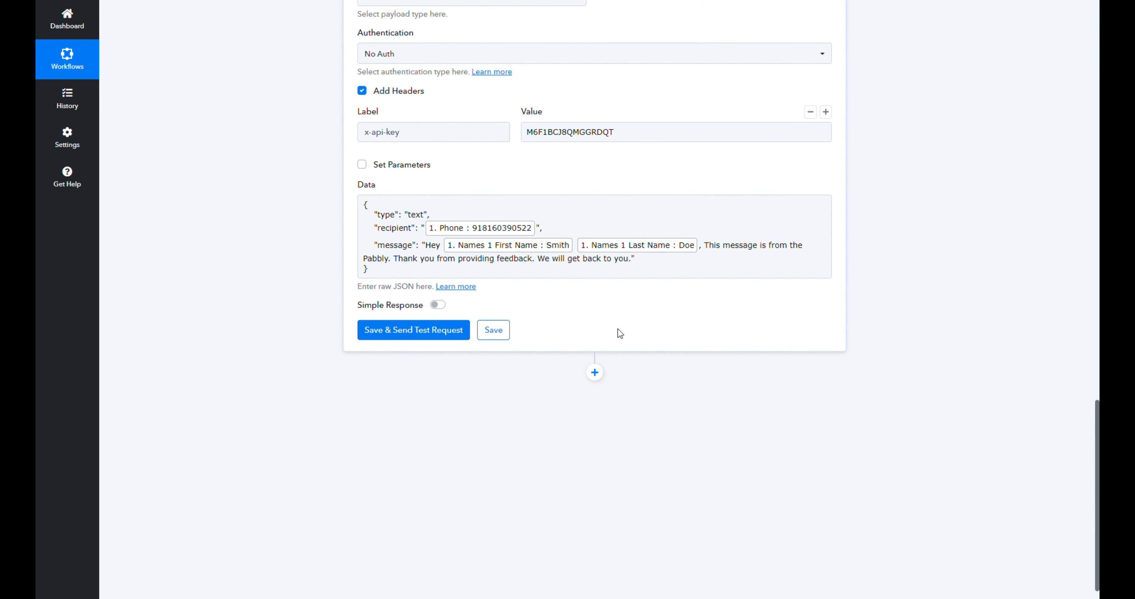
{"action": "left_click", "coordinate": [413, 331]}
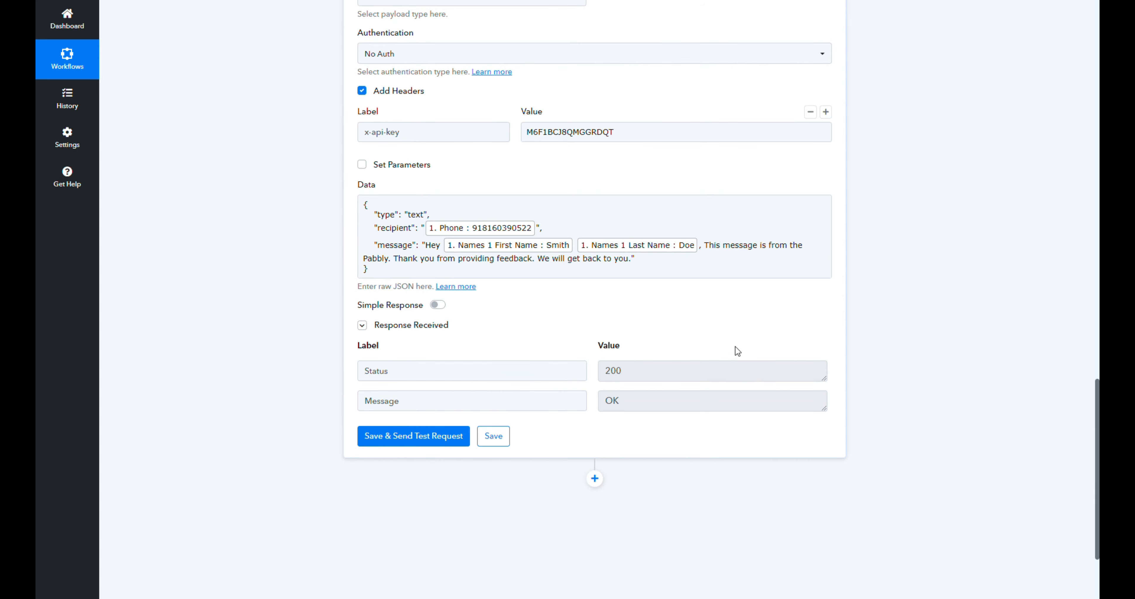
{"action": "scroll", "coordinate": [965, 370], "scroll_direction": "up", "scroll_amount": 3}
{"action": "scroll", "coordinate": [929, 361], "scroll_direction": "up", "scroll_amount": 14}
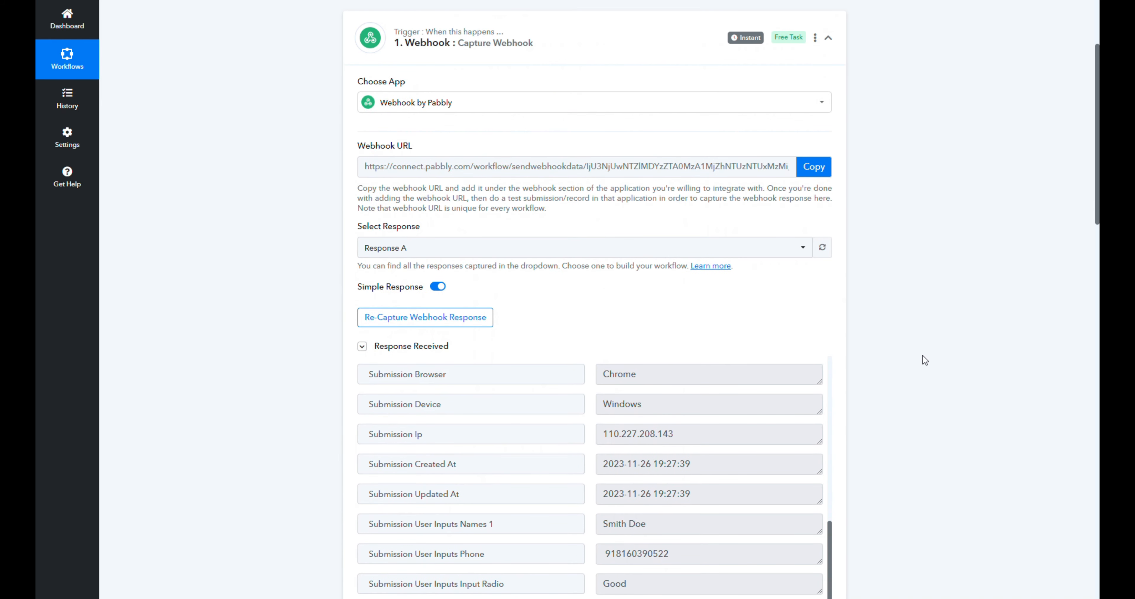
Open the WAWF Cloud chat holding the personalized test message
{"action": "key", "text": "ctrl+Tab"}
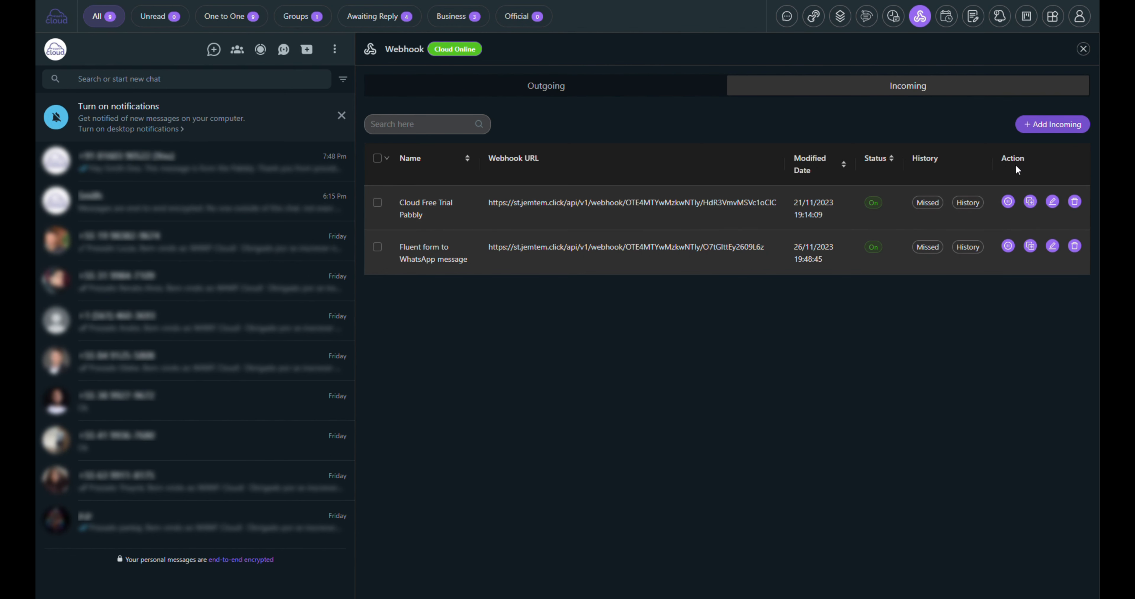
{"action": "left_click", "coordinate": [1085, 50]}
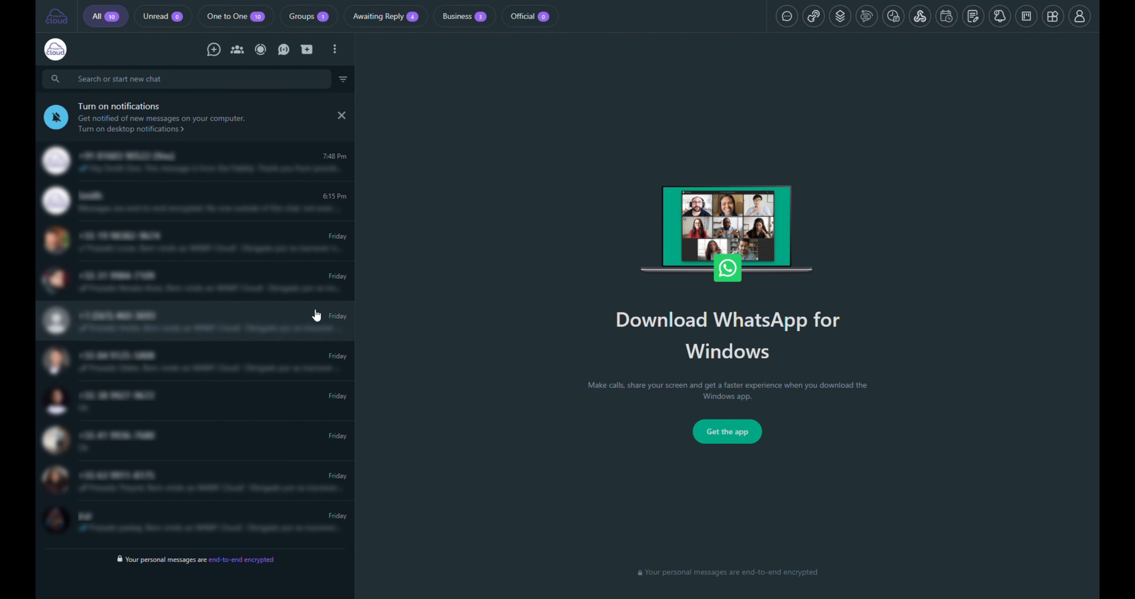
{"action": "left_click", "coordinate": [221, 213]}
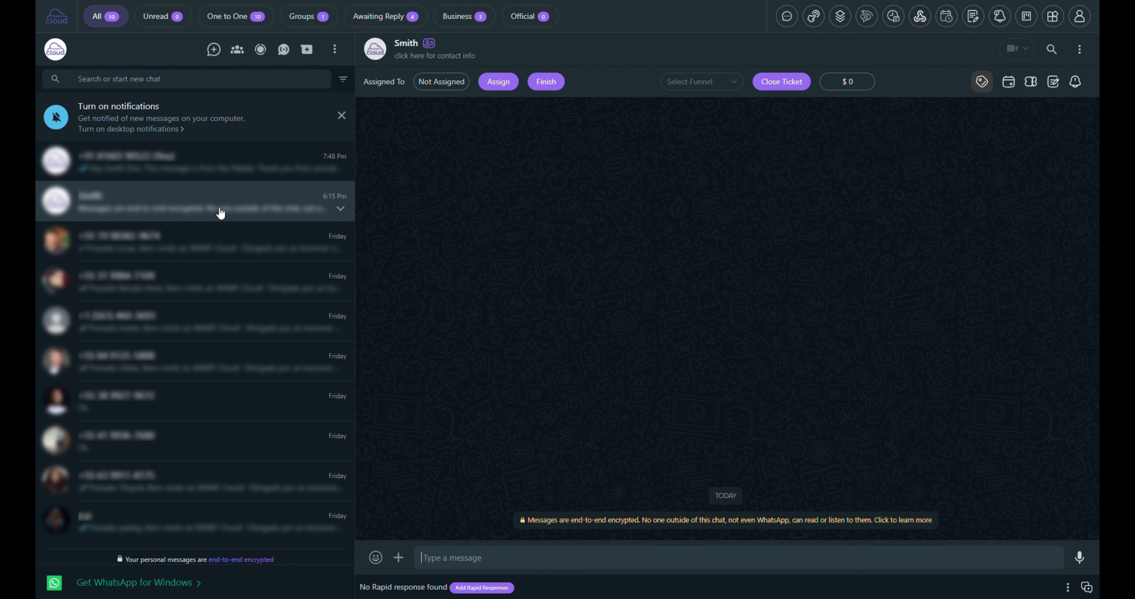
{"action": "left_click", "coordinate": [219, 165]}
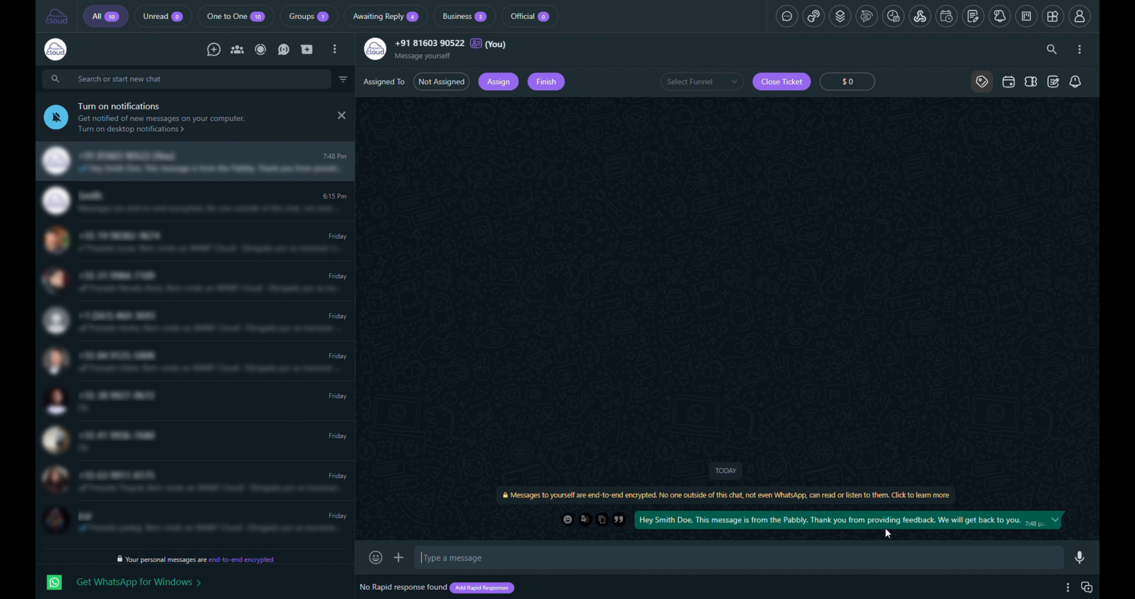
Clear that chat and return to the demo form's First Name field
{"action": "left_click", "coordinate": [1079, 50]}
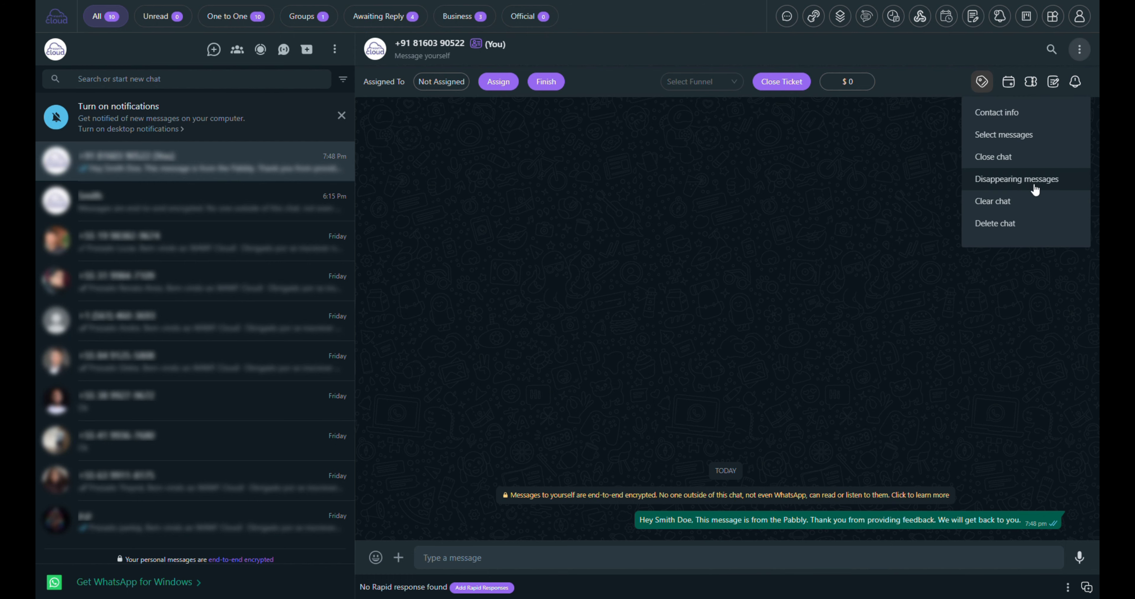
{"action": "left_click", "coordinate": [1021, 207]}
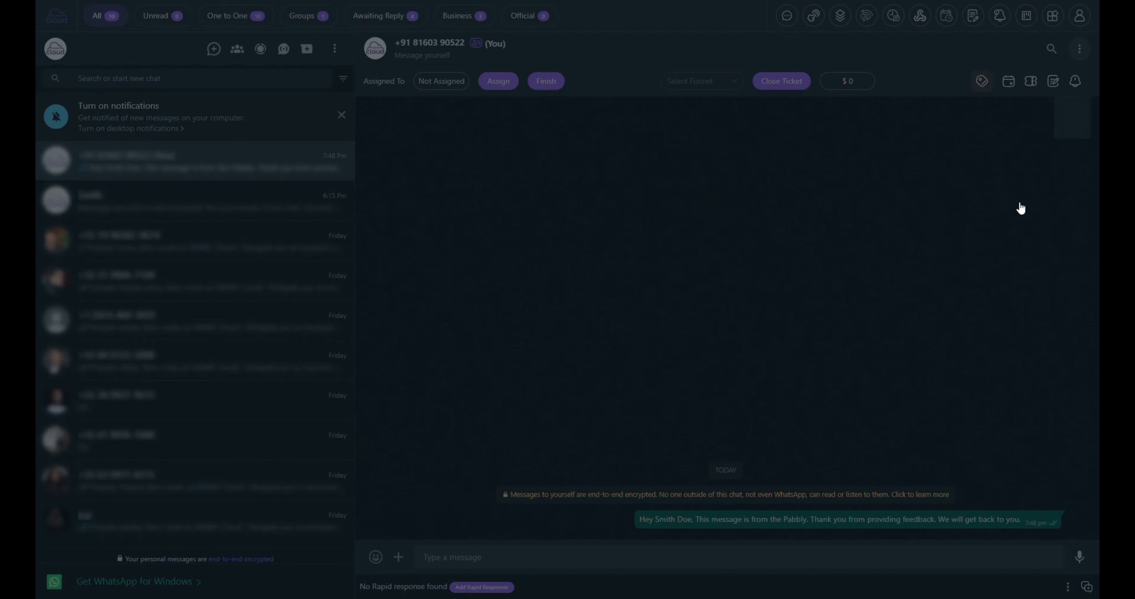
{"action": "left_click", "coordinate": [646, 349]}
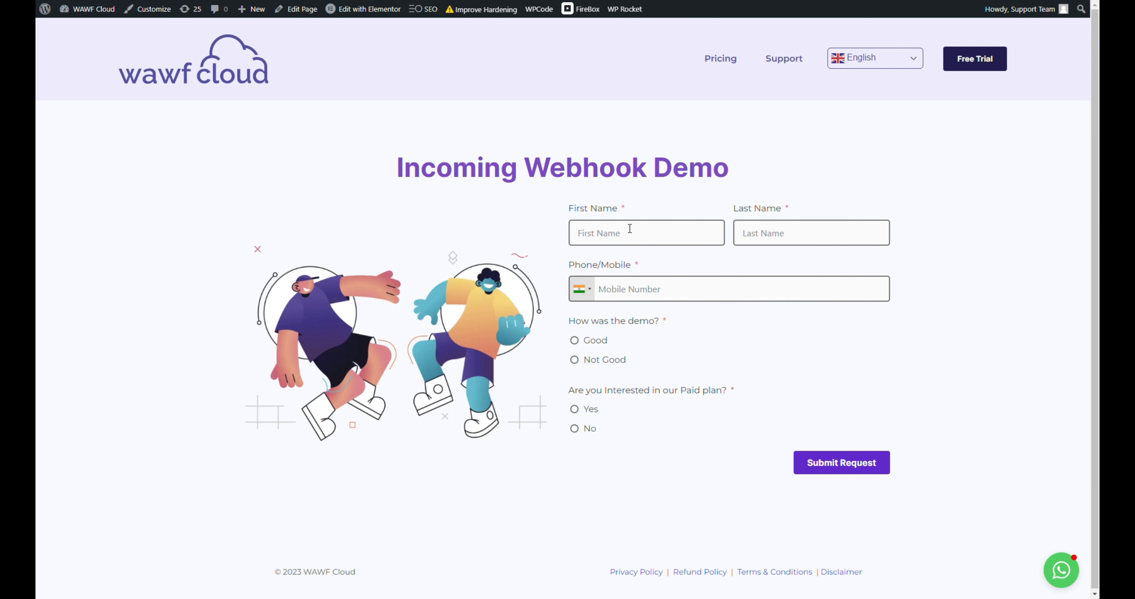
{"action": "left_click", "coordinate": [630, 228]}
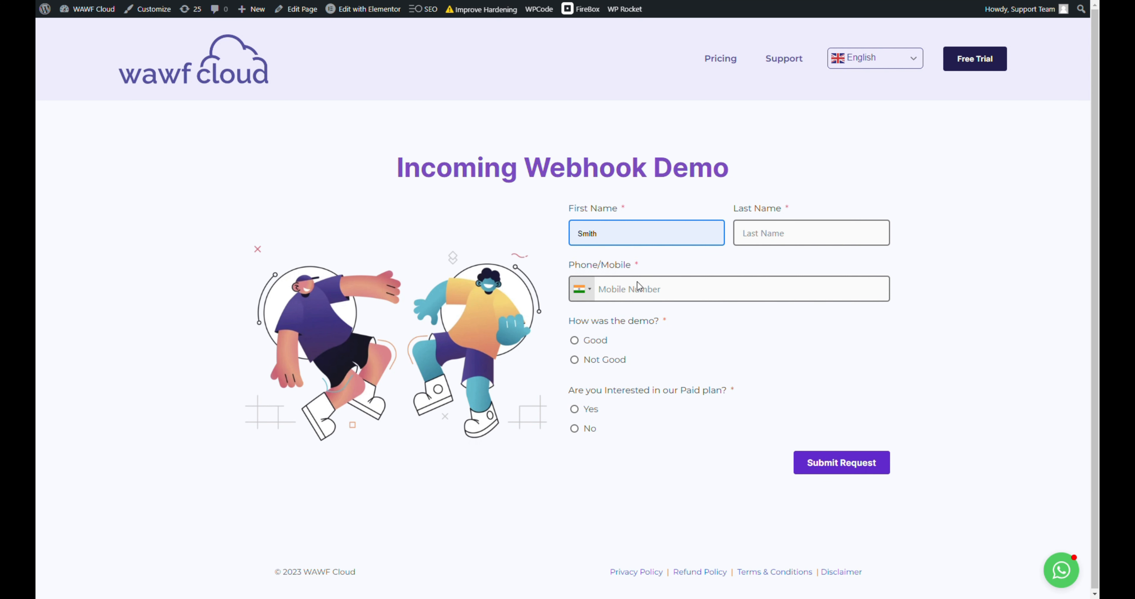
Submit the demo form with a new submitter's name and phone, rating Good and answering Yes
{"action": "type", "text": "D"}
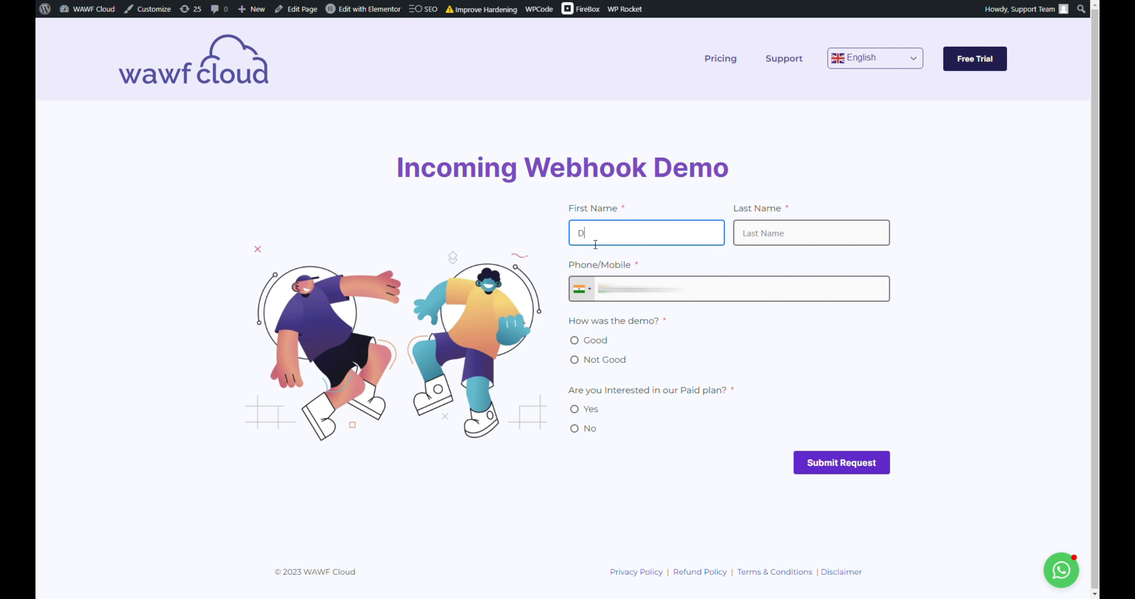
{"action": "type", "text": "avideWarner"}
{"action": "left_click", "coordinate": [580, 344]}
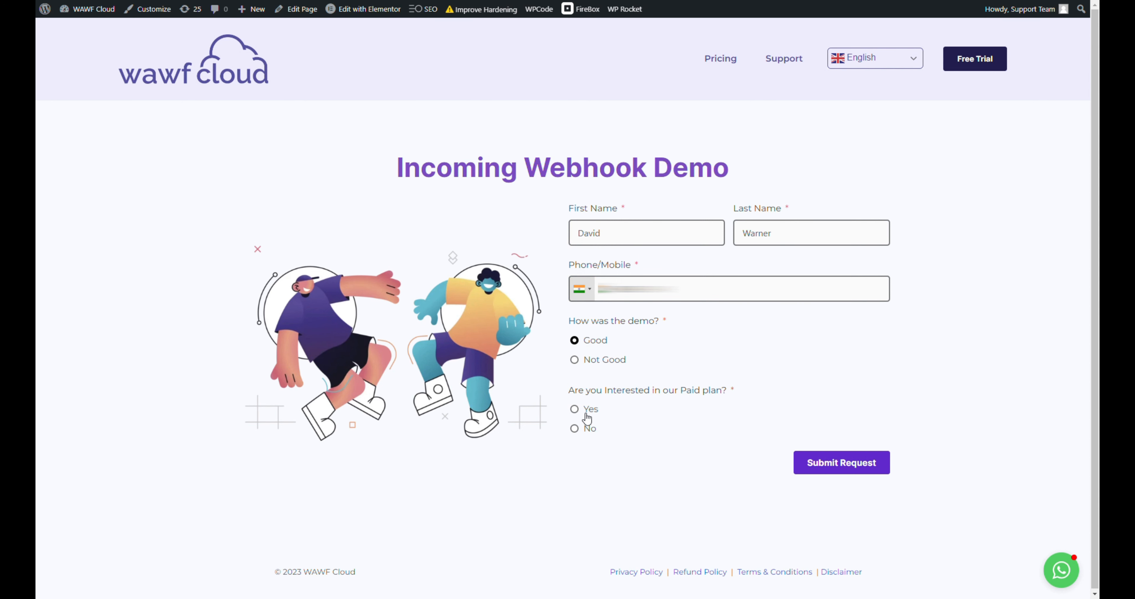
{"action": "left_click", "coordinate": [577, 411]}
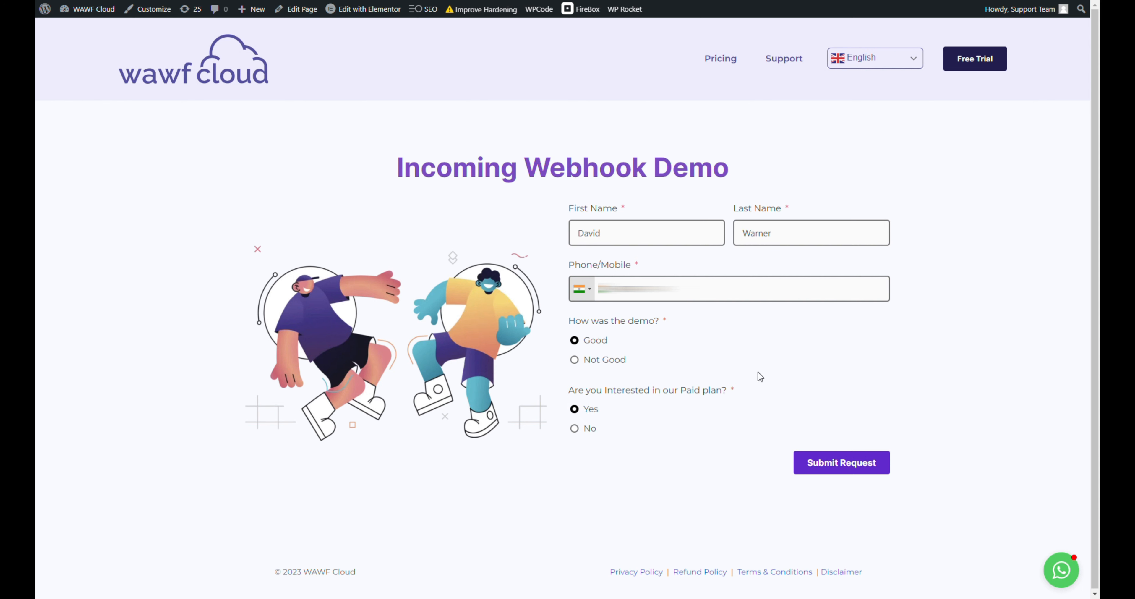
{"action": "left_click", "coordinate": [837, 472]}
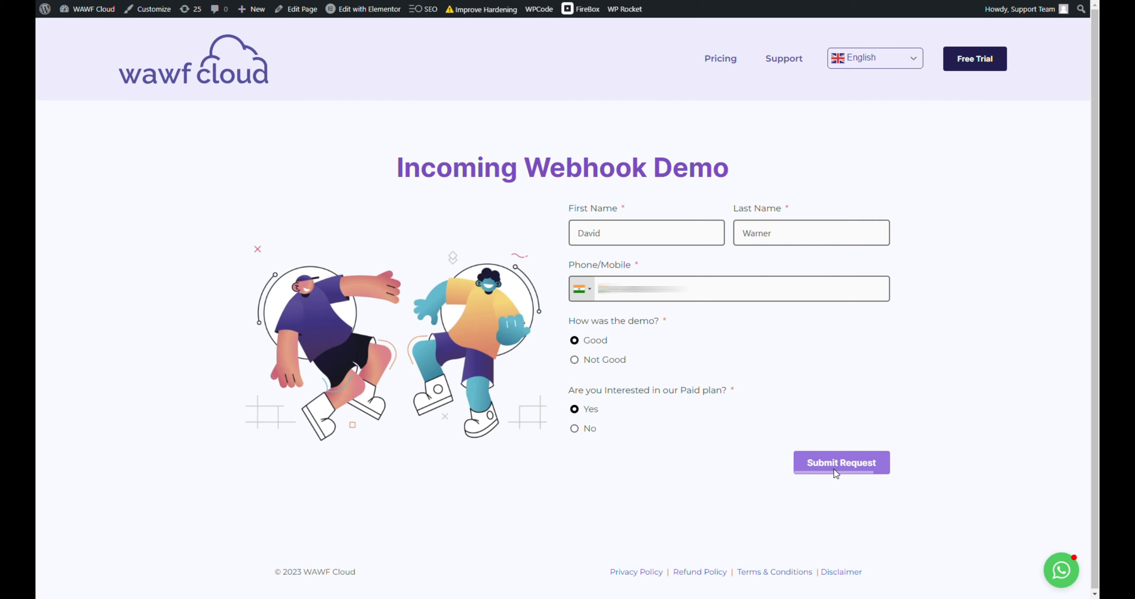
{"action": "key", "text": "ctrl+Tab"}
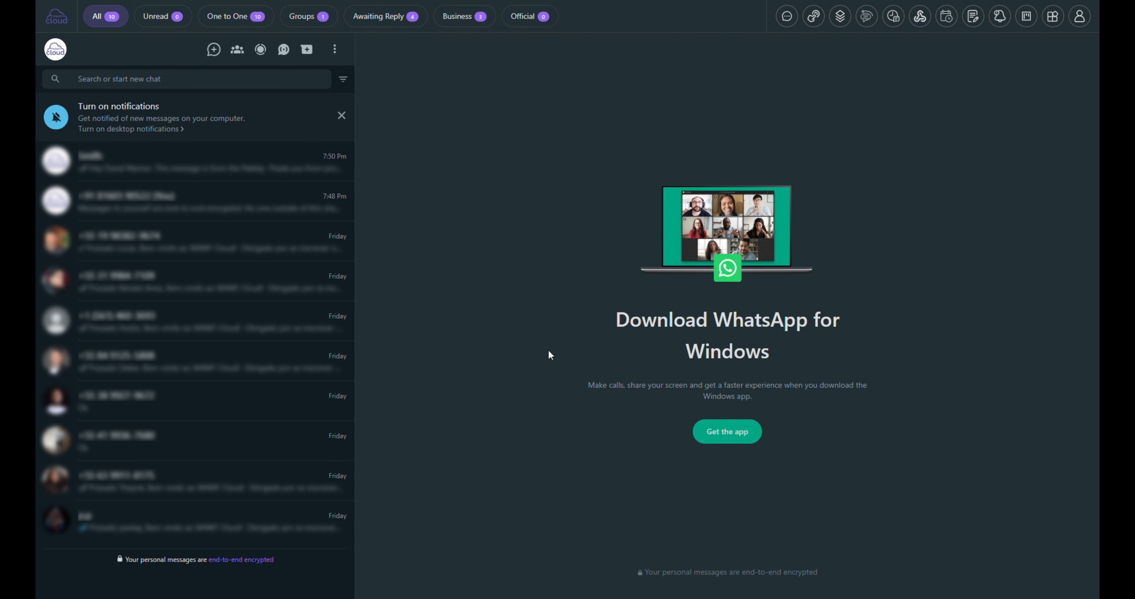
Open the newest chat showing the 7:50 pm thank-you message and compare it with Pabbly's Data mapping
{"action": "left_click", "coordinate": [150, 176]}
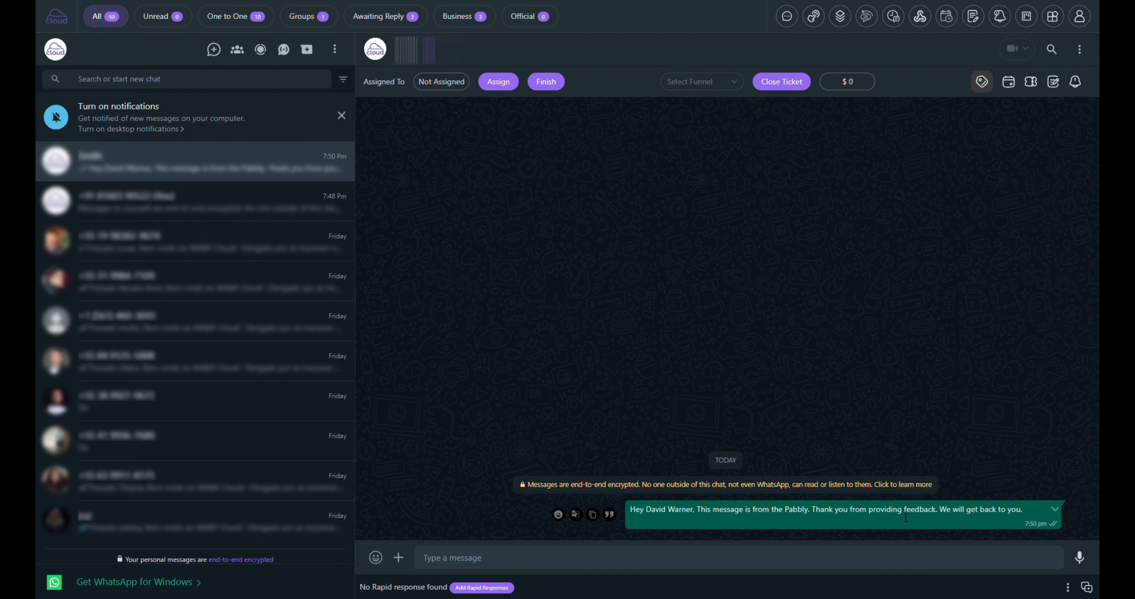
{"action": "key", "text": "ctrl+Tab"}
{"action": "scroll", "coordinate": [917, 326], "scroll_direction": "down", "scroll_amount": 20}
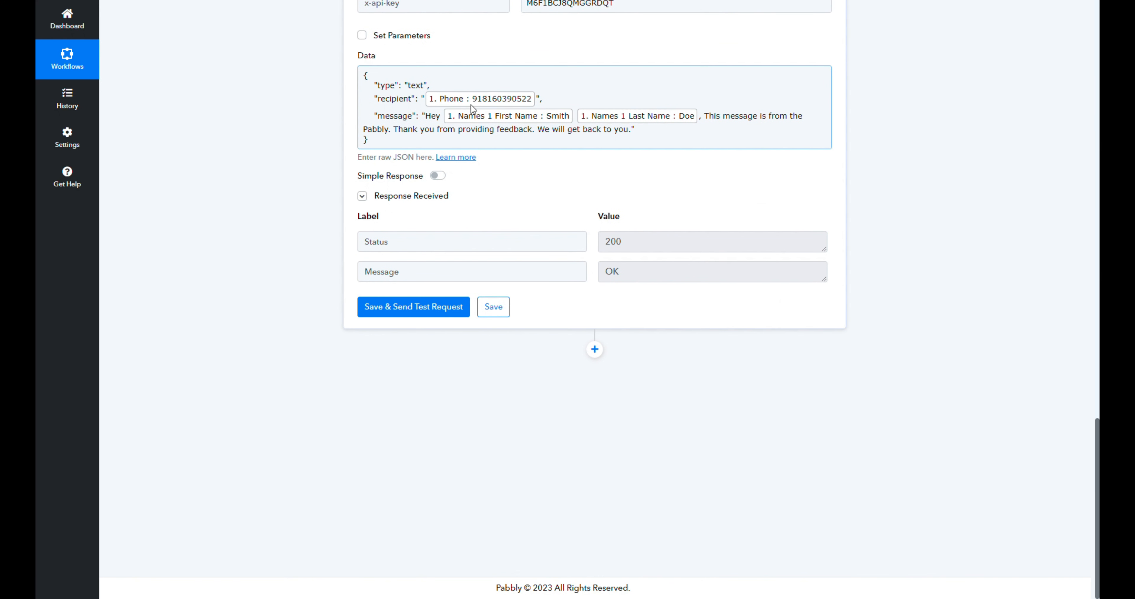
{"action": "scroll", "coordinate": [892, 215], "scroll_direction": "up", "scroll_amount": 3}
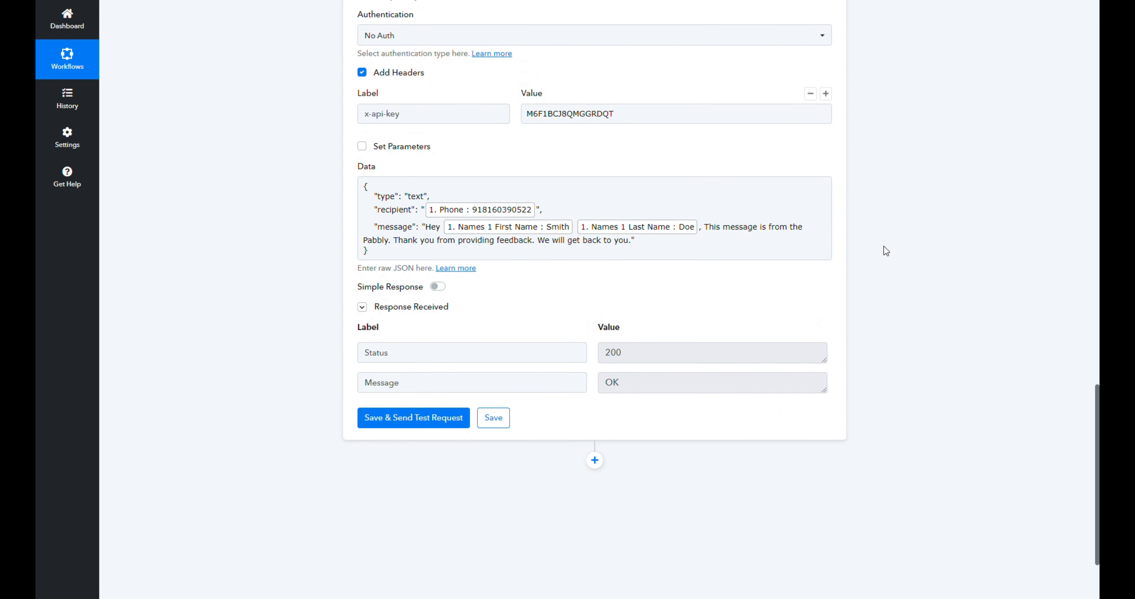
{"action": "key", "text": "ctrl+shift+Tab"}
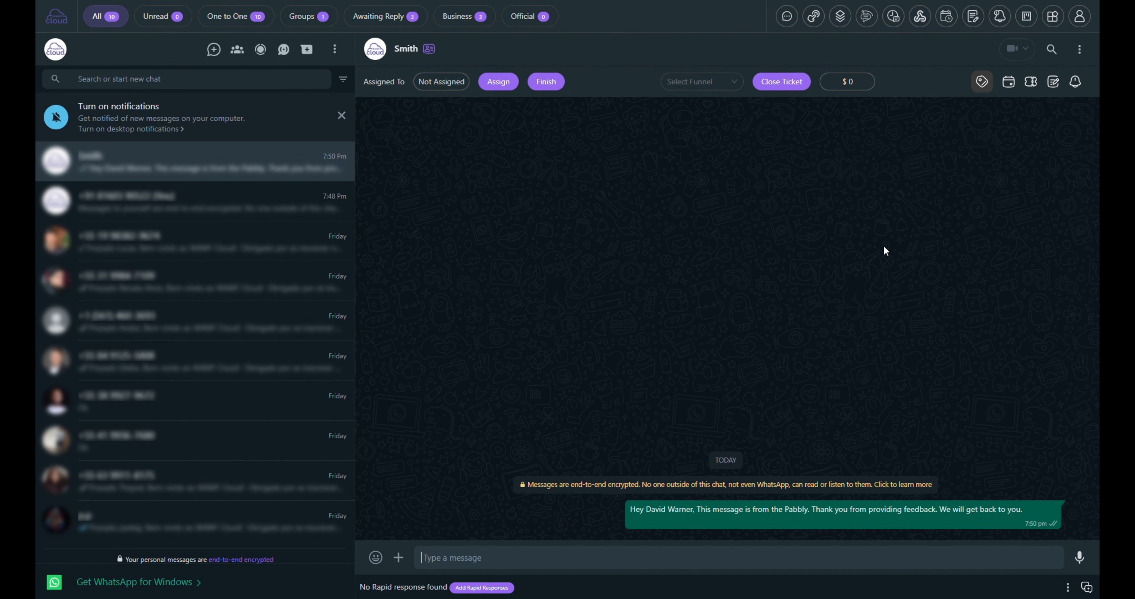